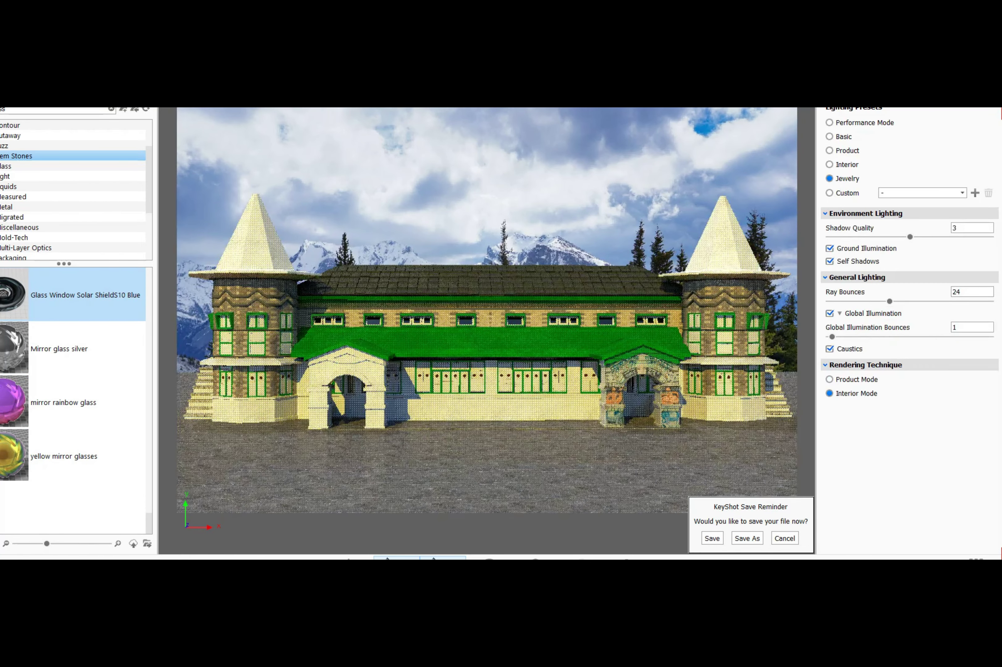
Step: Save the scene package and select two vertices along Box003's mud strip edge in Top view
key(Return)
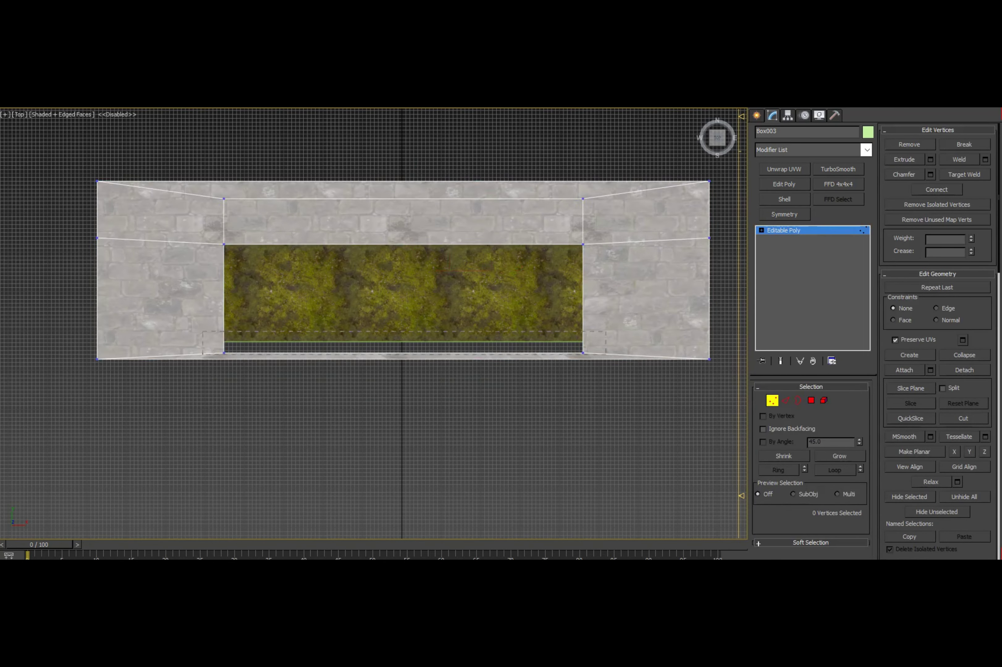
drag(203, 332, 606, 353)
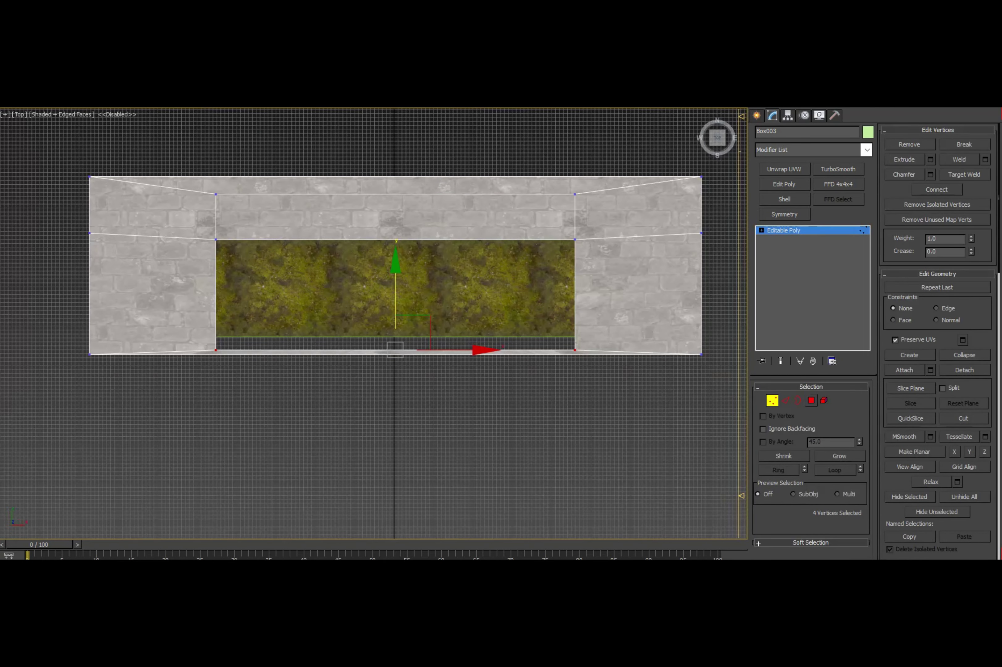
scroll(399, 340, up, 2)
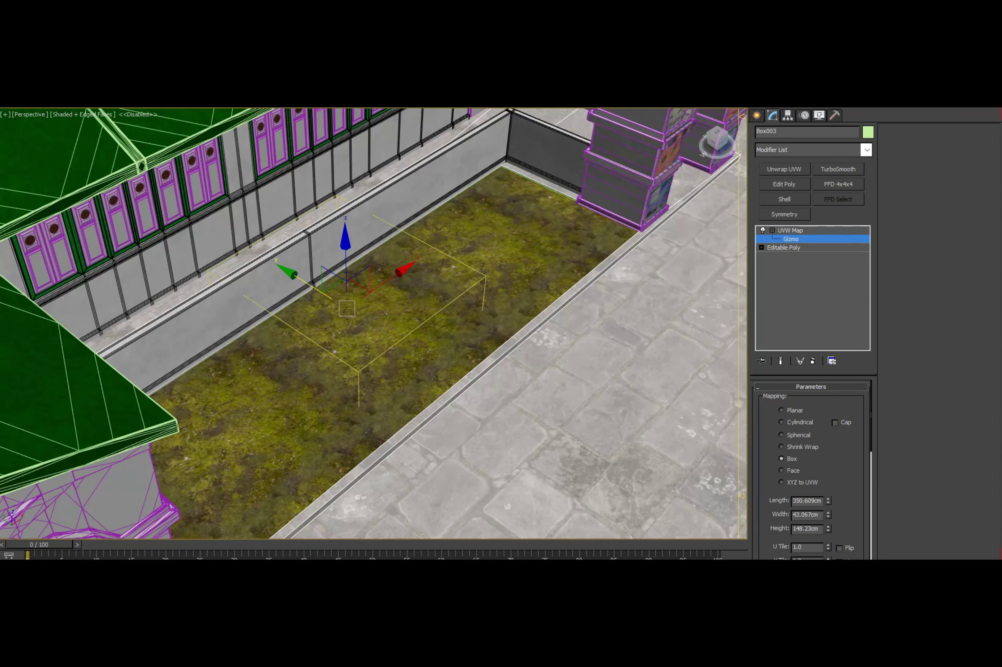
Step: Collapse Box003's UVW Map modifier into the editable mesh
right_click(798, 250)
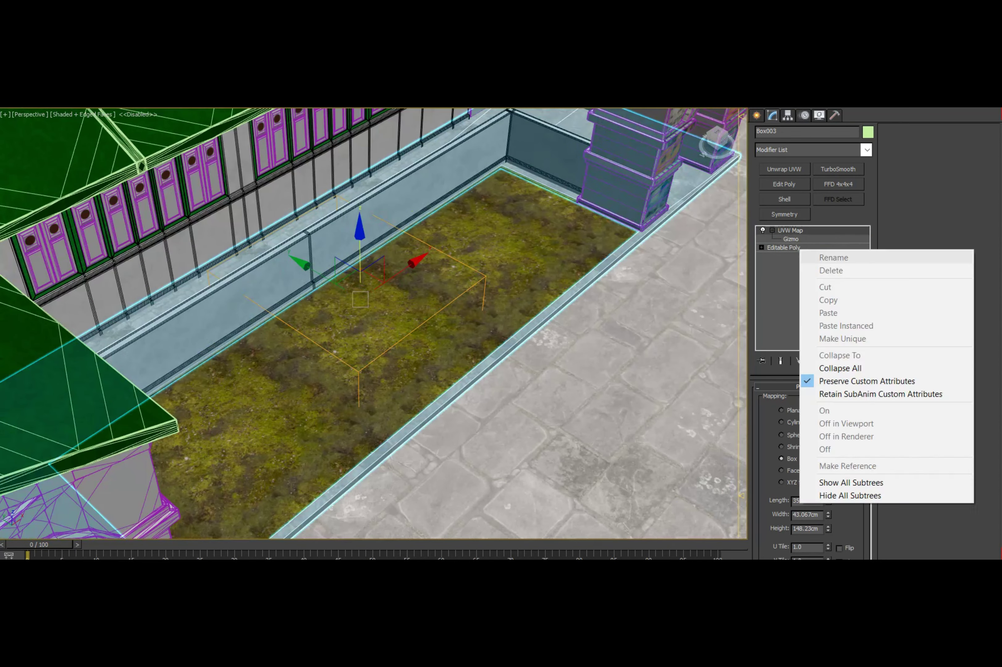
click(840, 368)
scroll(495, 284, down, 5)
scroll(496, 284, down, 4)
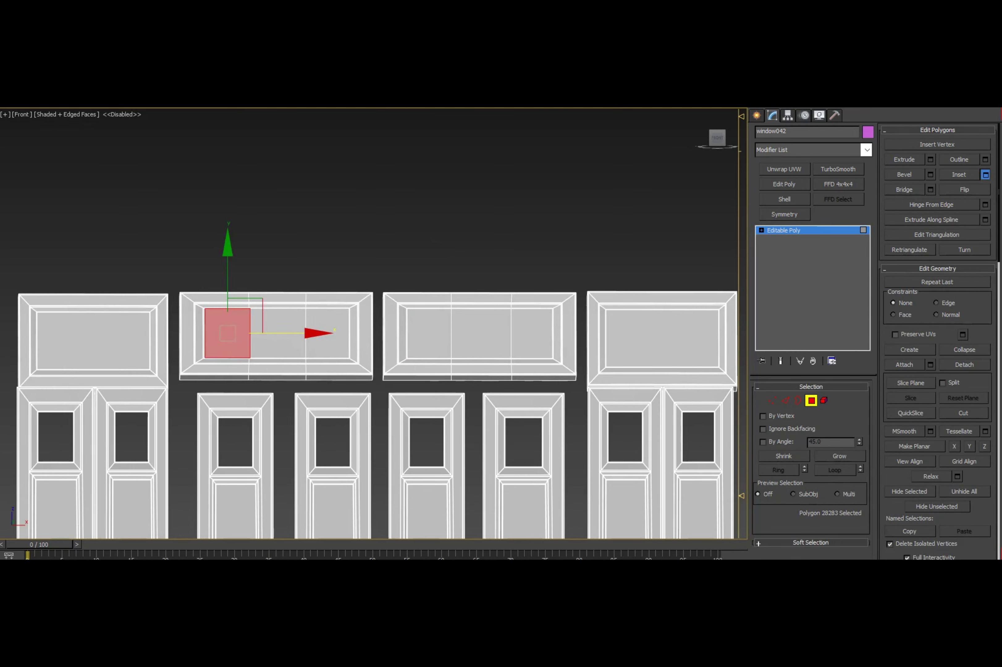
Step: Open the Inset settings for window042's transom panel polygons
click(985, 175)
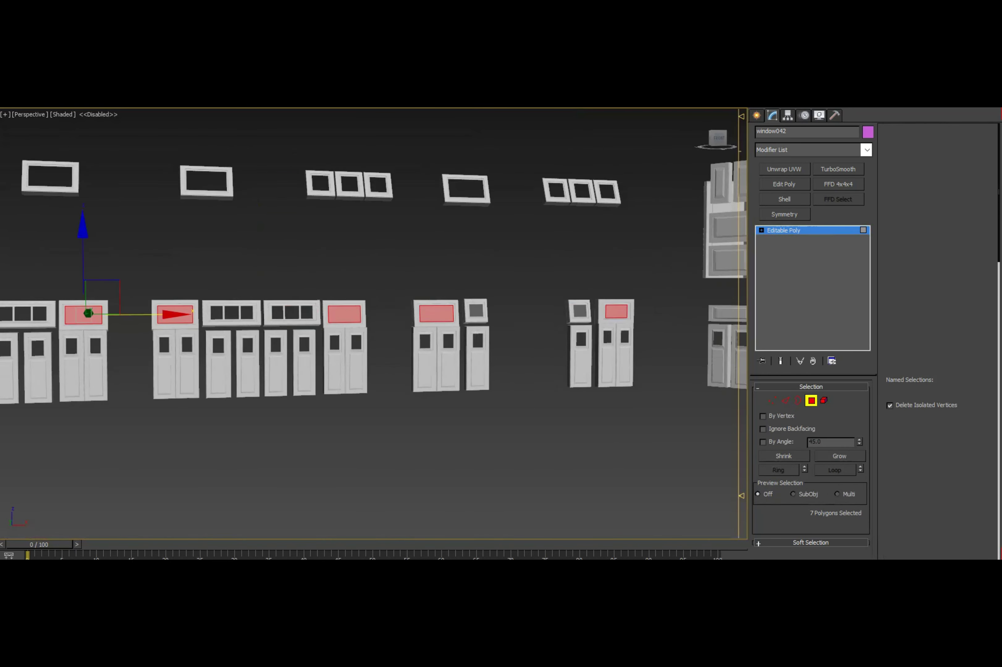
Step: Detach the inner transom pane polygons from window042 into a new named object
scroll(140, 333, up, 5)
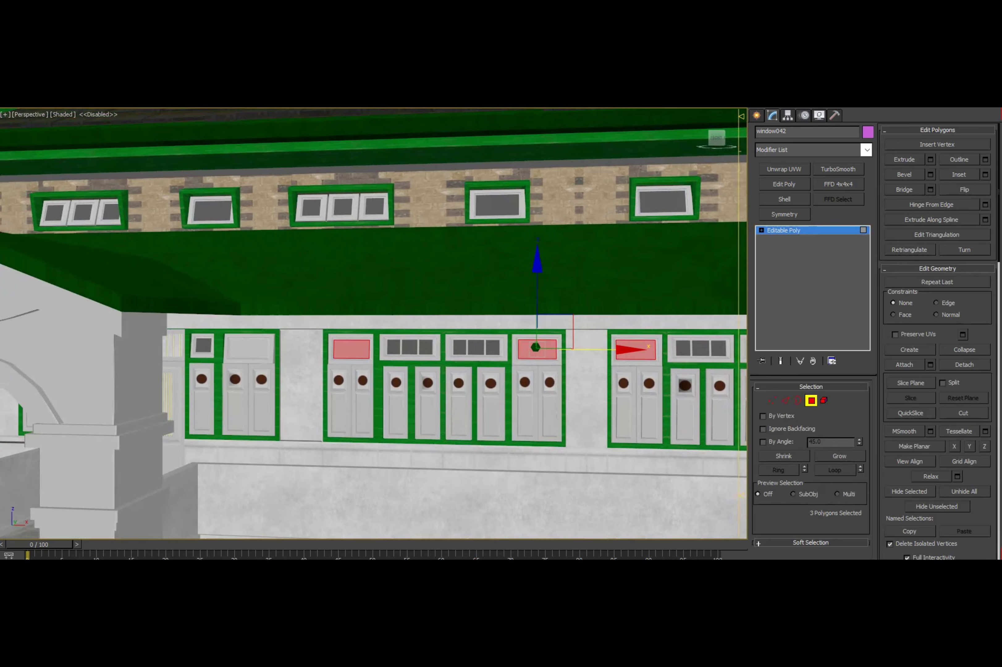
scroll(374, 324, down, 2)
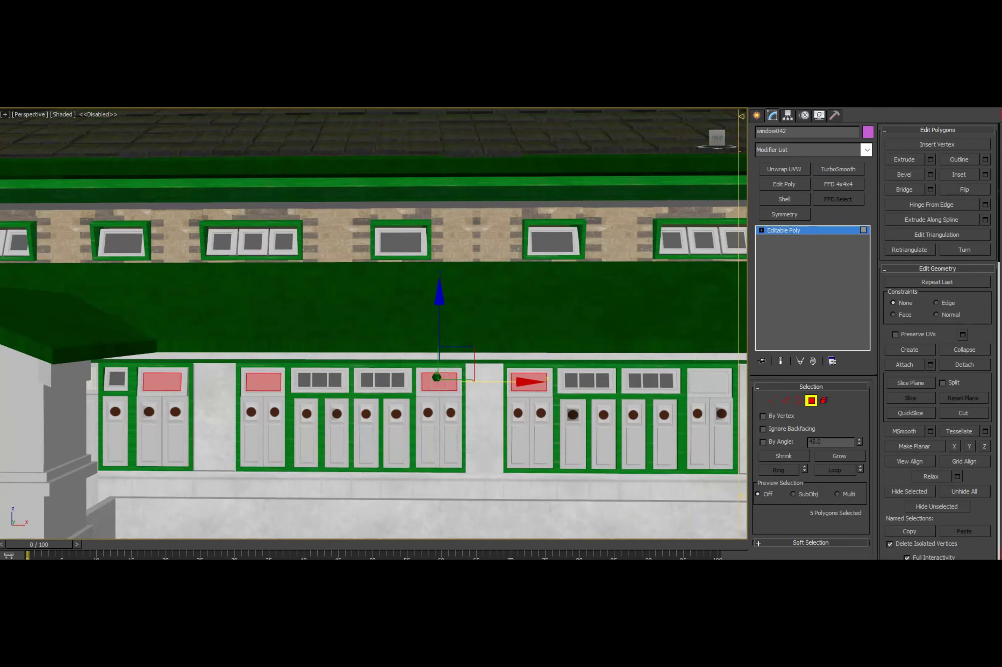
scroll(374, 323, down, 2)
scroll(373, 324, down, 5)
scroll(374, 323, up, 6)
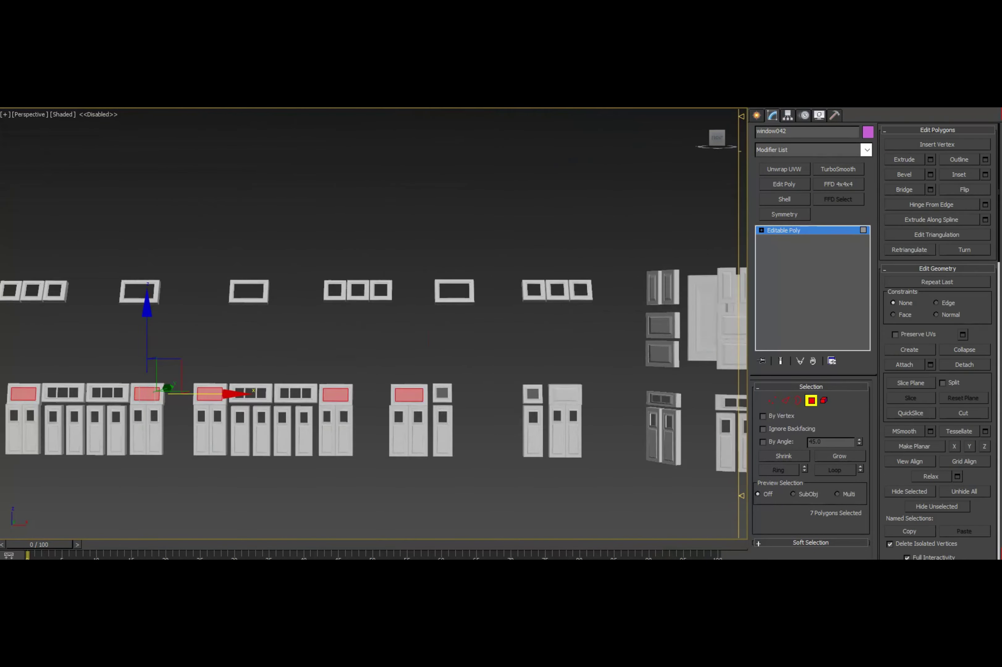
text(o)
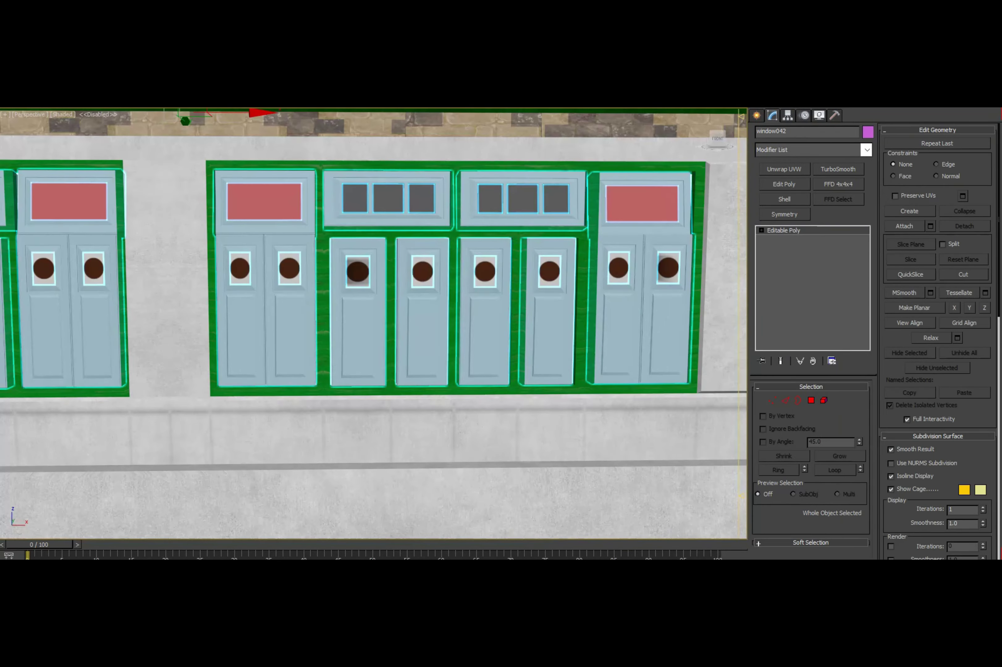
Step: Pick one middle door as an element, then return to whole-object level
key(5)
scroll(218, 279, up, 3)
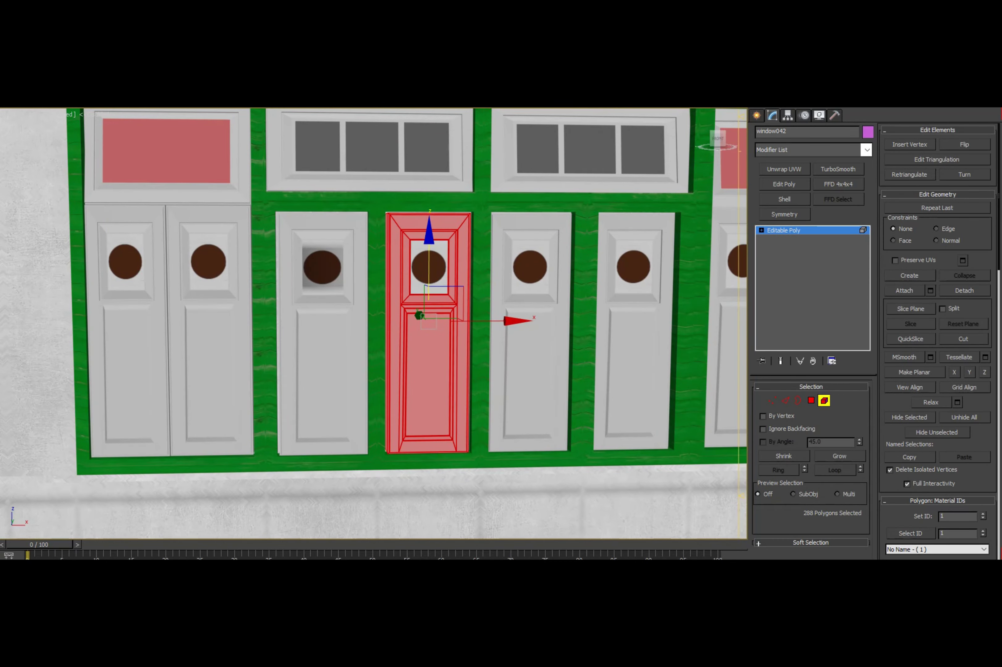
key(5)
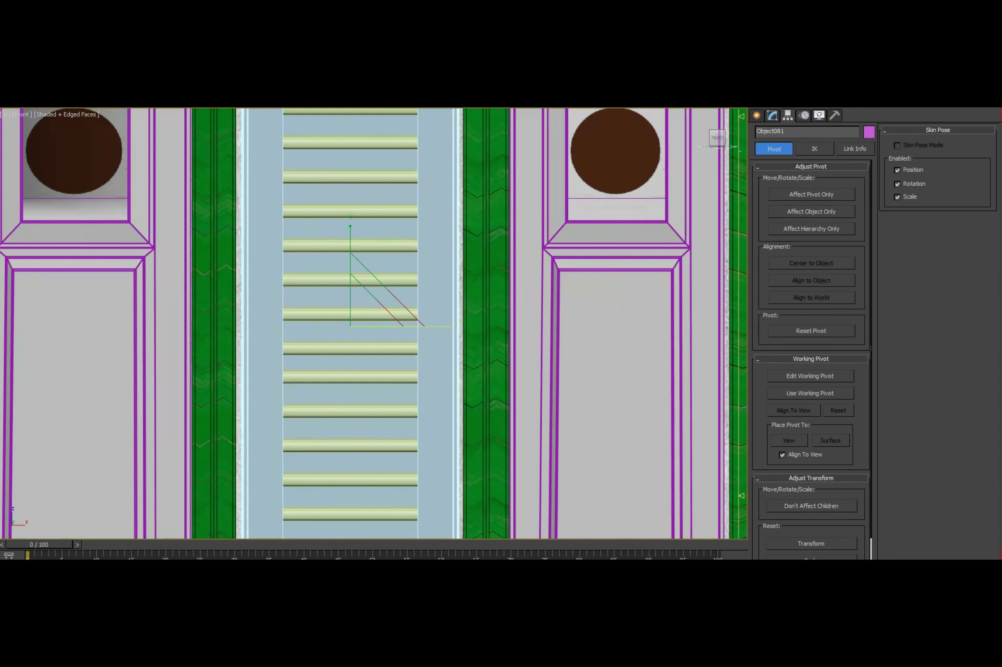
Step: Orbit around the door panels and isolate the slatted panel Object081
alt+middle_drag(374, 324, 388, 311)
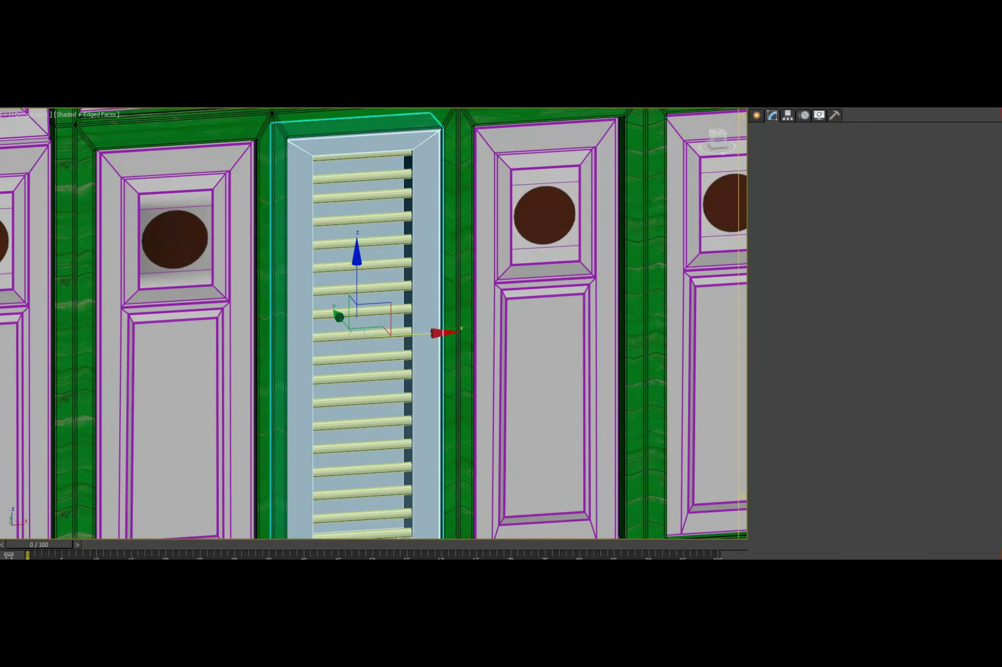
key(alt+q)
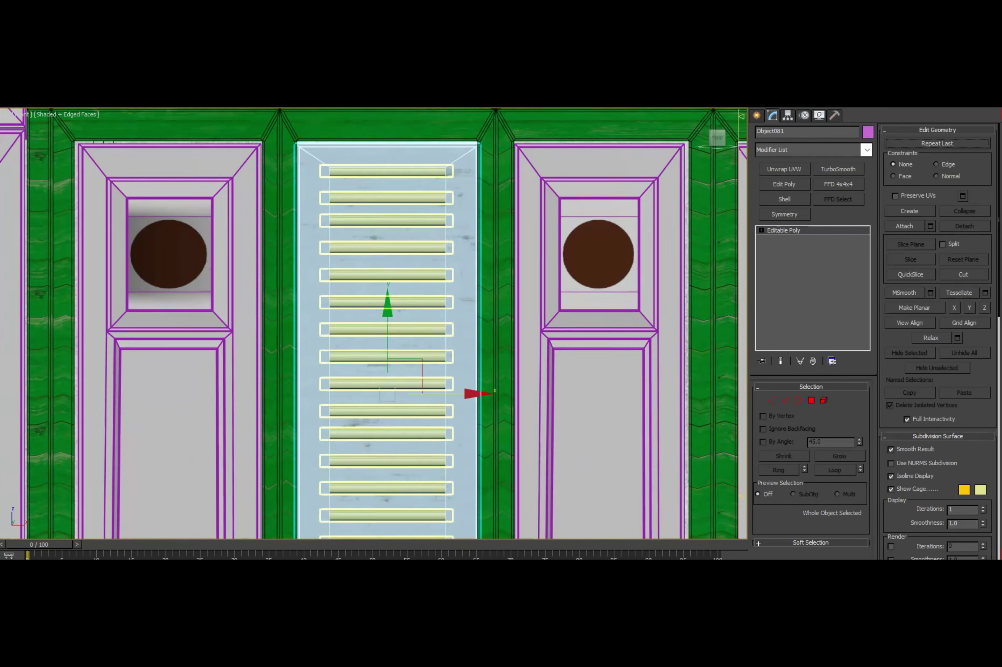
Step: Shift the KeyShot view slightly to inspect the louvered door panels
middle_drag(388, 324, 390, 330)
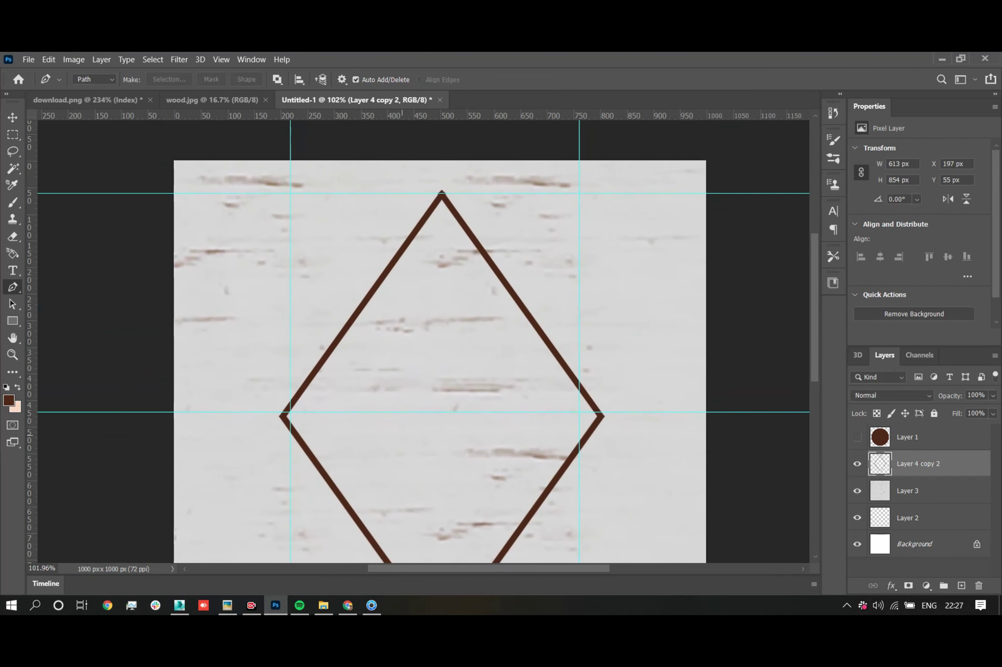
Step: Narrow the Layer 4 copy 2 diamond outline to about 77% width
key(ctrl+t)
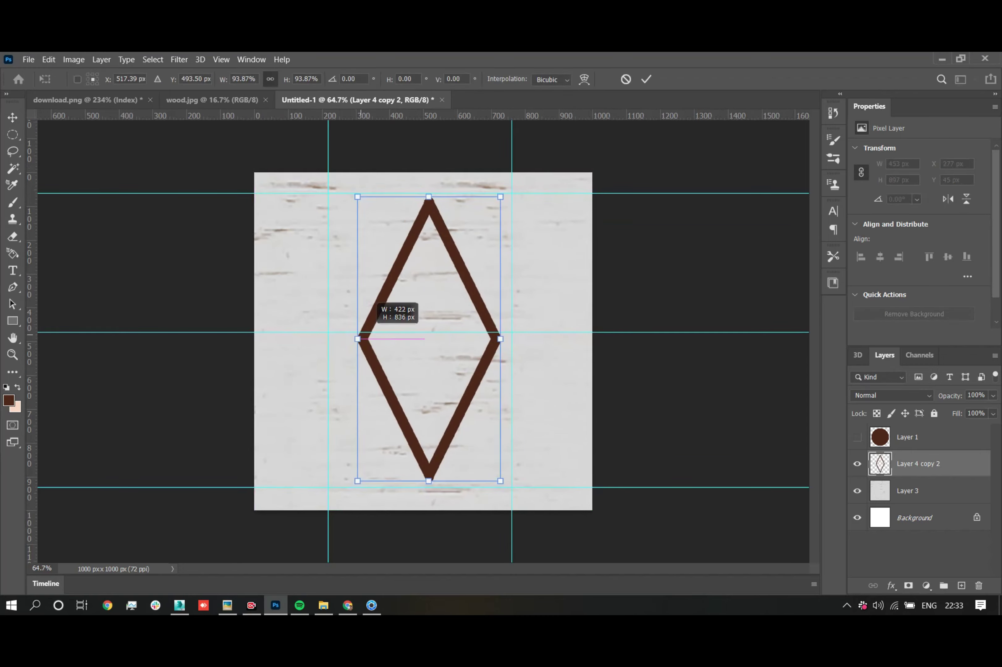
key(ctrl+t)
drag(349, 338, 383, 339)
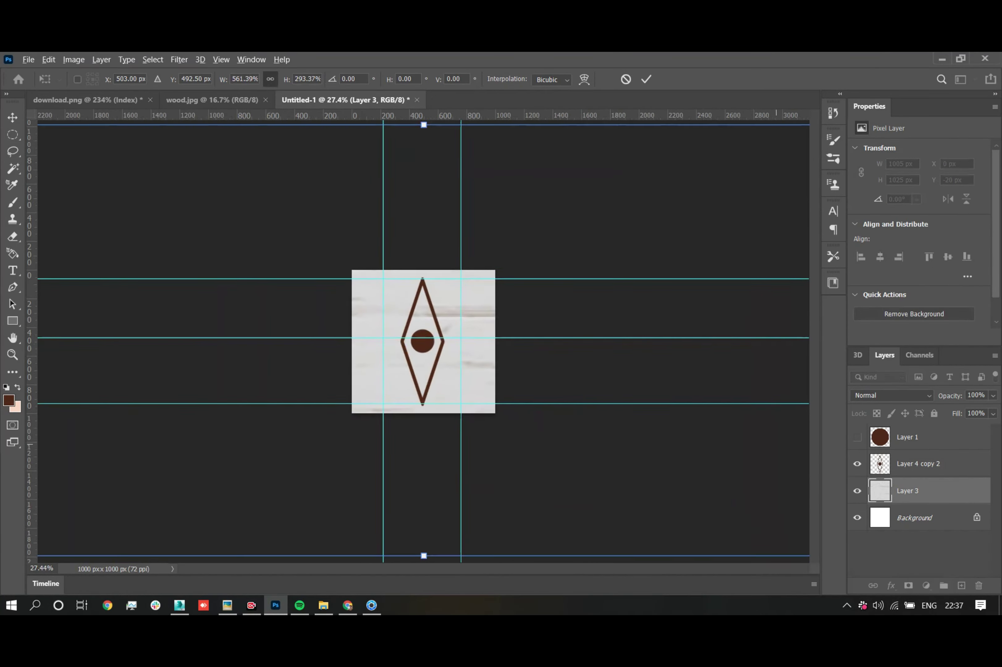
Step: Scale the Layer 3 wood background to roughly 1187% by 864%
alt+drag(511, 429, 680, 526)
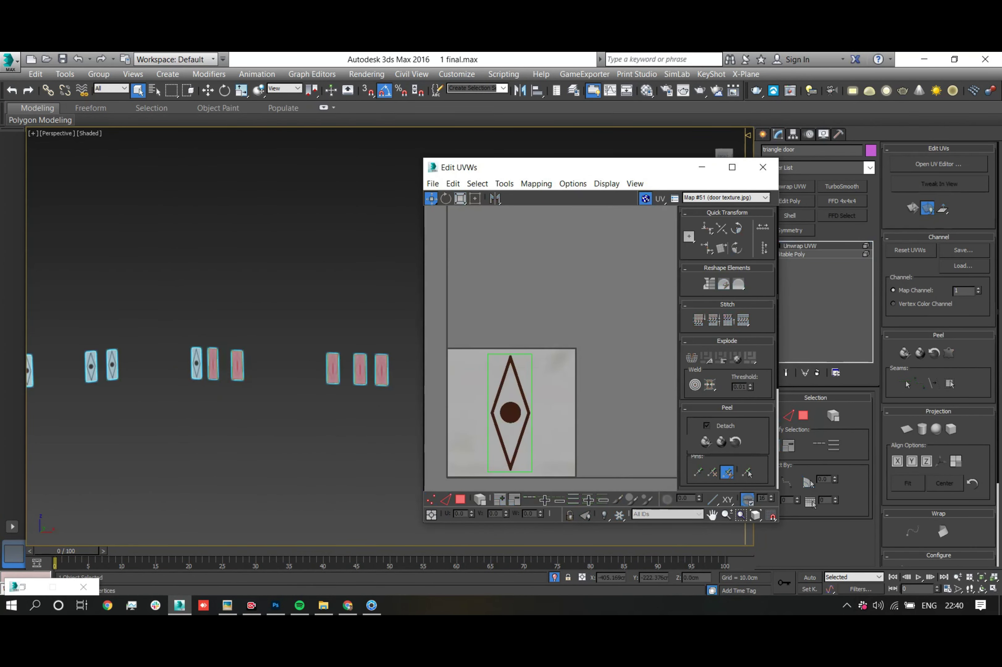
Step: Select the door's whole UV element and bring up the quad menu for scaling it
key(ctrl+a)
right_click(532, 357)
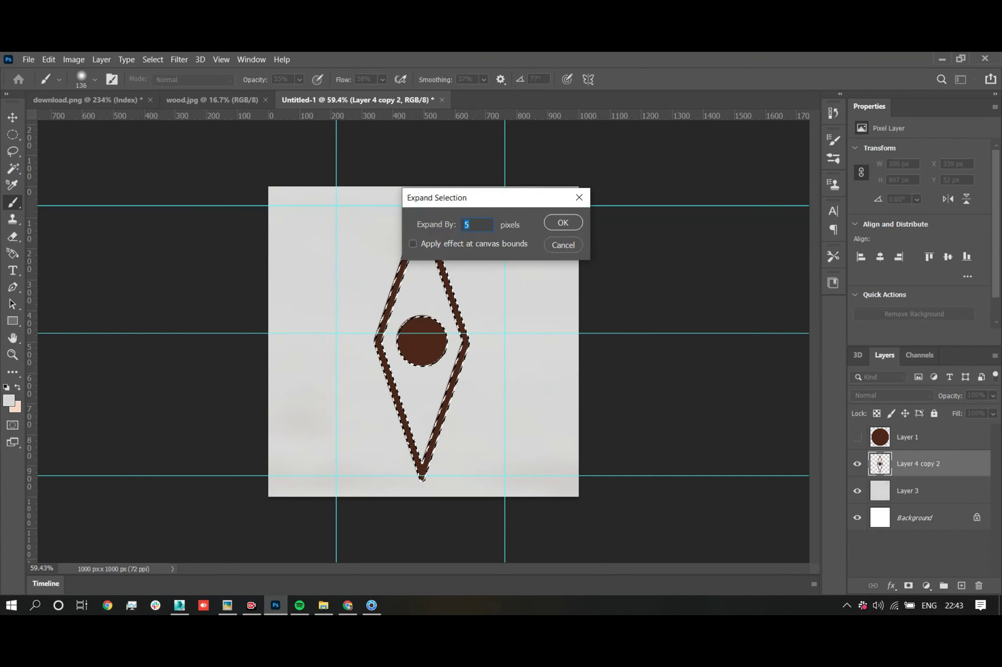
Step: Take the emblem's brown as the painting colour and begin saving the image as JPEG
click(422, 341)
key(Return)
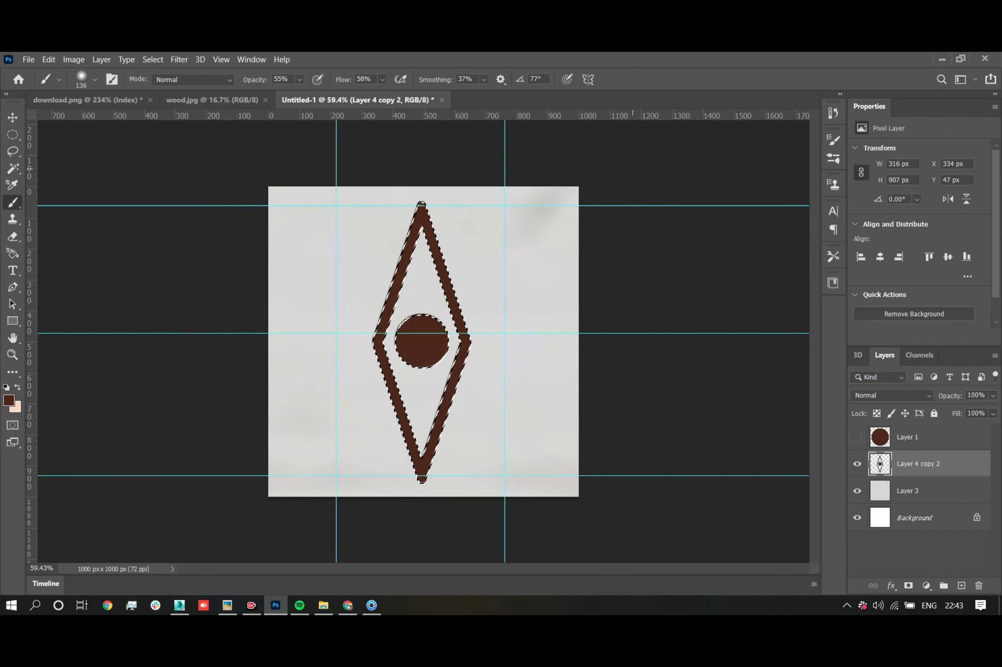
key(ctrl+shift+s)
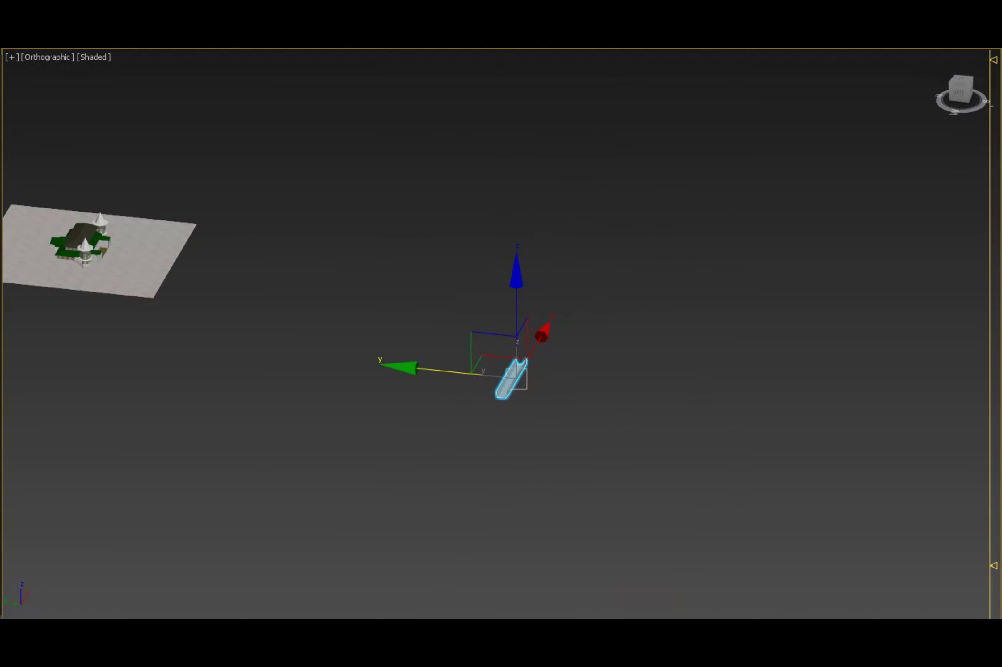
Step: Isolate the park bench from the Top view, then show it in the Left view
key(t)
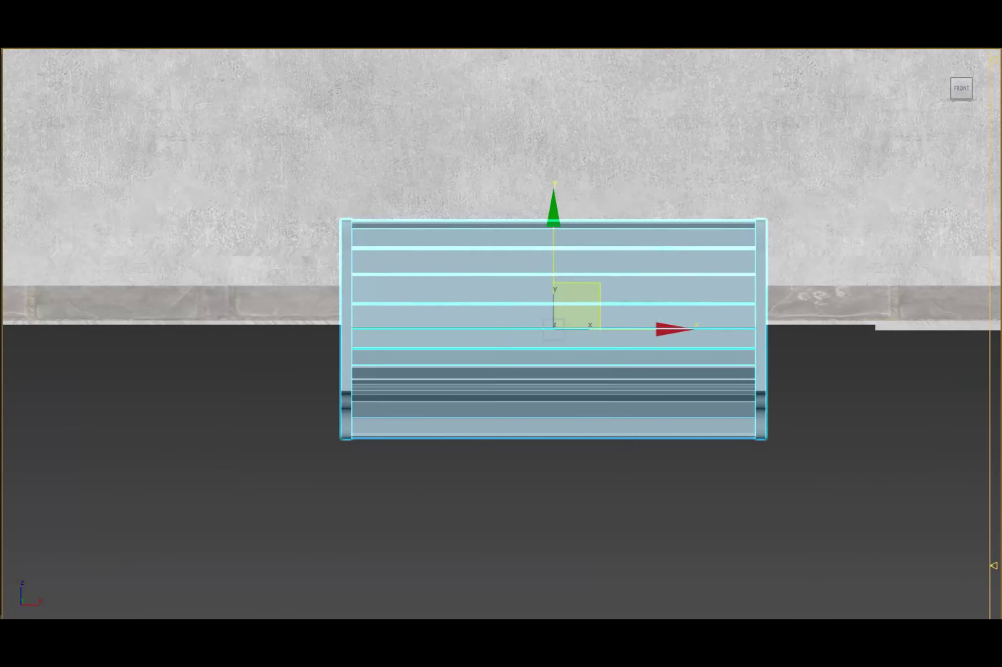
key(z)
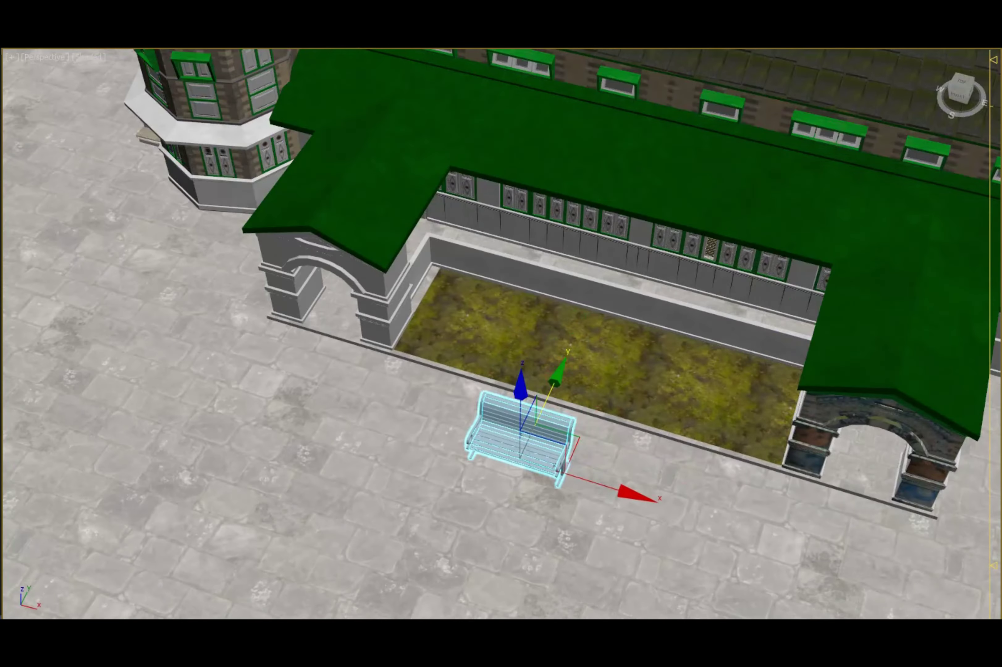
key(l)
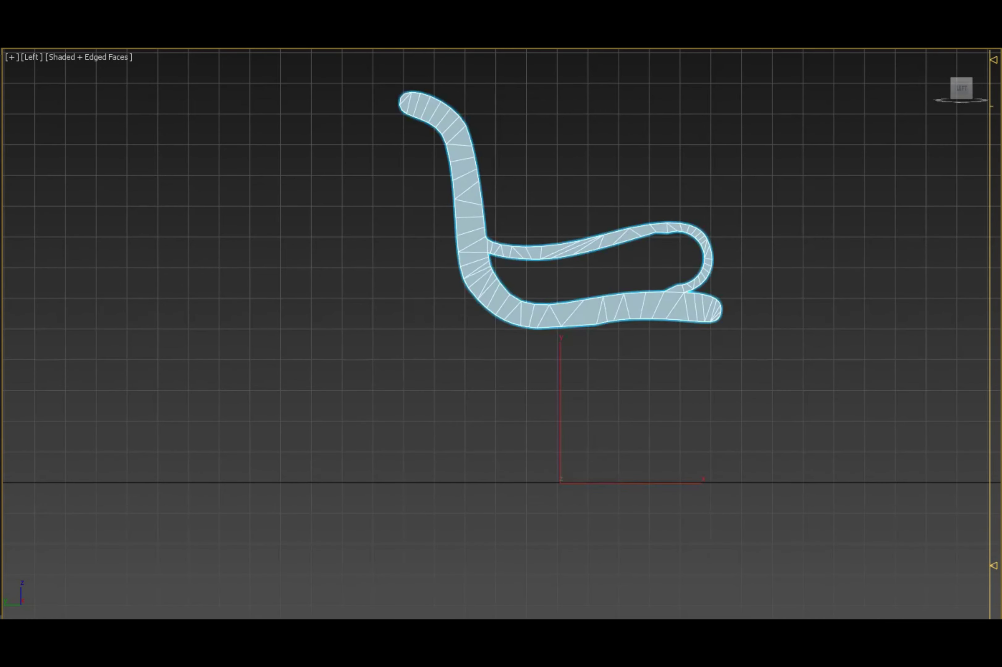
Step: Create a small box with height beside the bench, seen from above
key(t)
scroll(571, 386, down, 3)
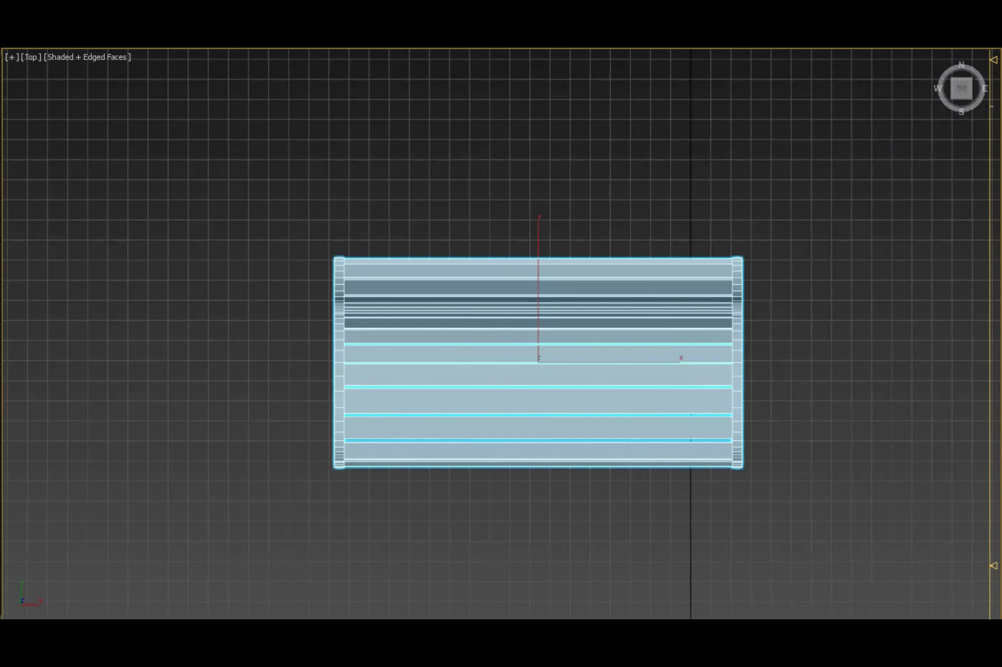
scroll(474, 336, down, 2)
scroll(501, 335, up, 4)
middle_drag(501, 335, 647, 363)
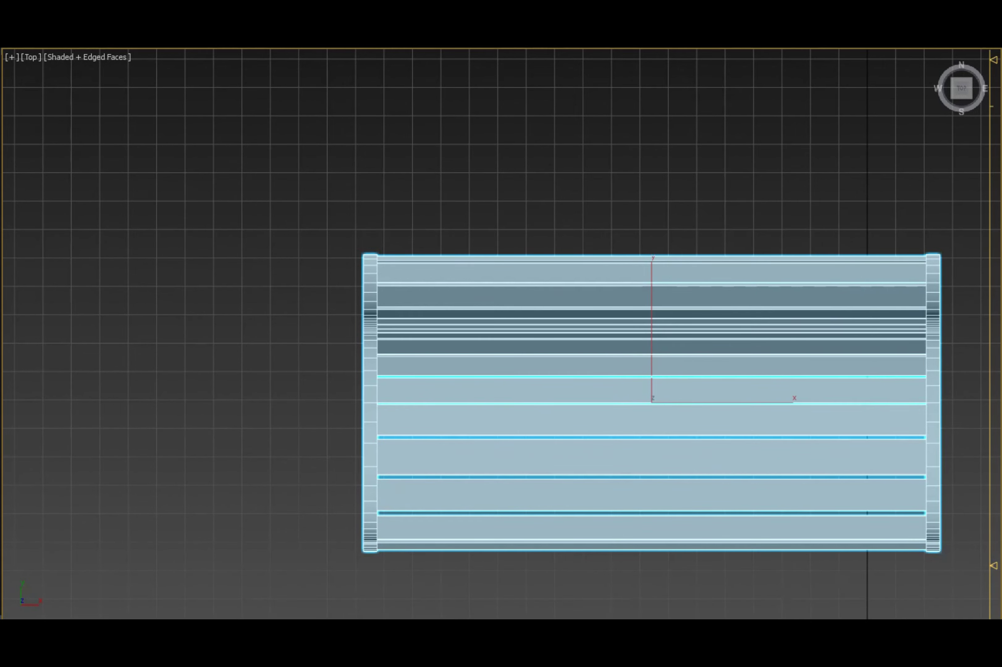
drag(303, 295, 321, 312)
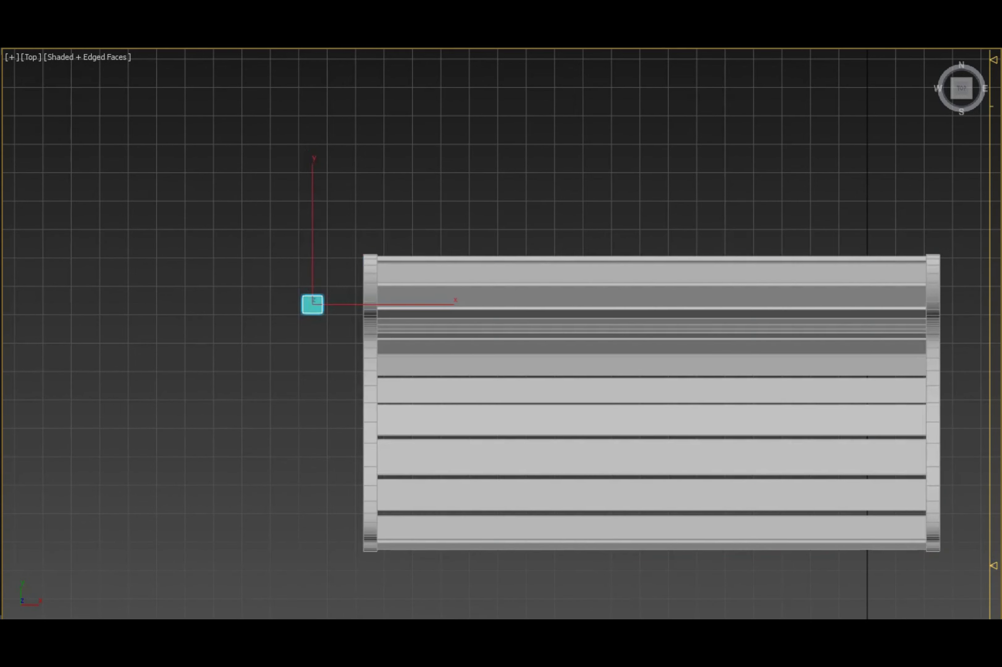
alt+middle_drag(500, 336, 431, 388)
Step: Widen the box top into a tapered leg and tilt it at an angle
key(l)
scroll(503, 298, down, 3)
scroll(503, 298, up, 3)
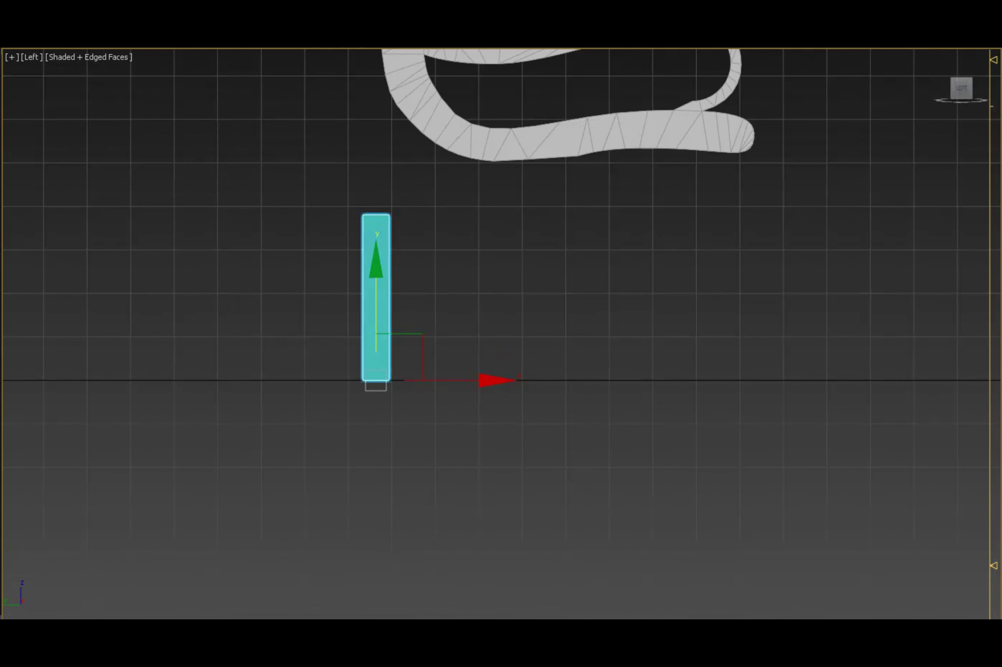
scroll(503, 298, up, 2)
middle_drag(259, 258, 457, 299)
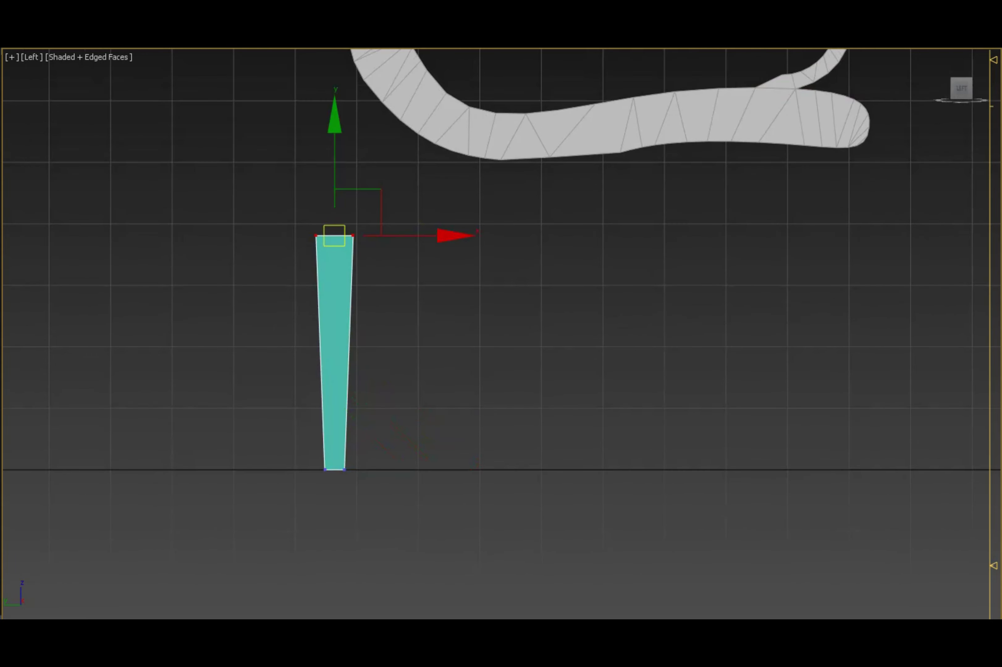
key(e)
drag(388, 259, 431, 216)
Step: Move the tilted leg left under the seat's end and check where it meets the seat
key(t)
scroll(500, 334, down, 3)
alt+middle_drag(500, 334, 432, 388)
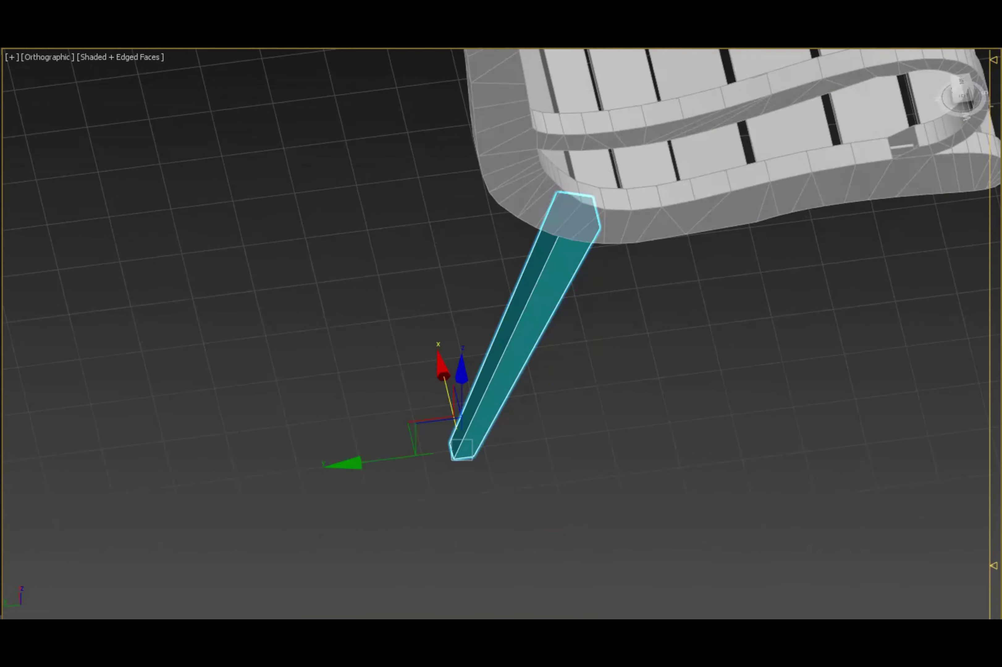
key(f)
key(l)
alt+middle_drag(500, 334, 431, 388)
key(f)
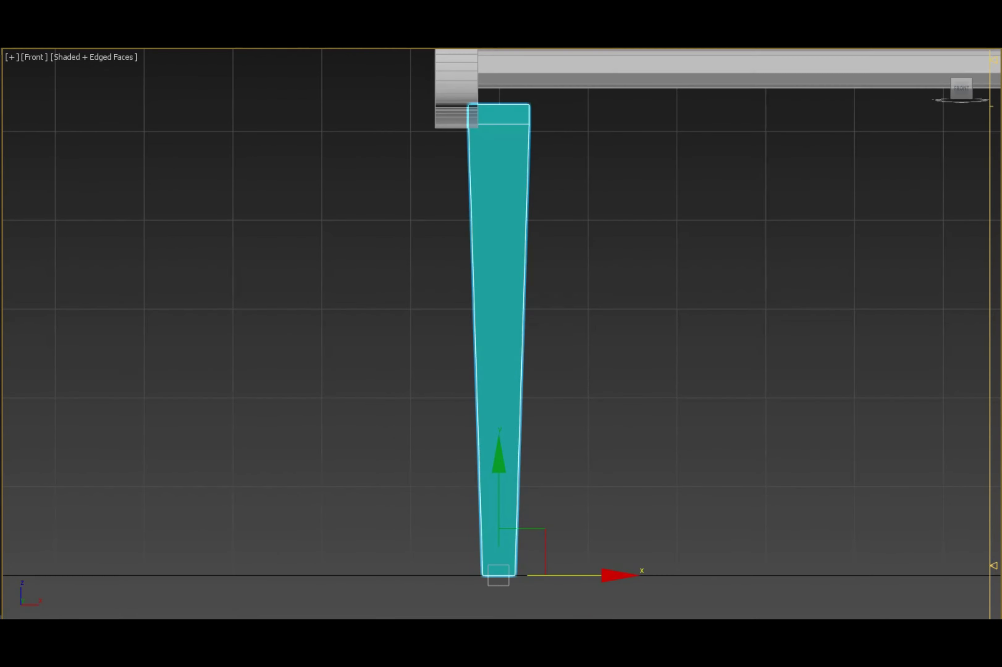
drag(617, 575, 580, 575)
scroll(461, 117, up, 3)
scroll(462, 116, up, 2)
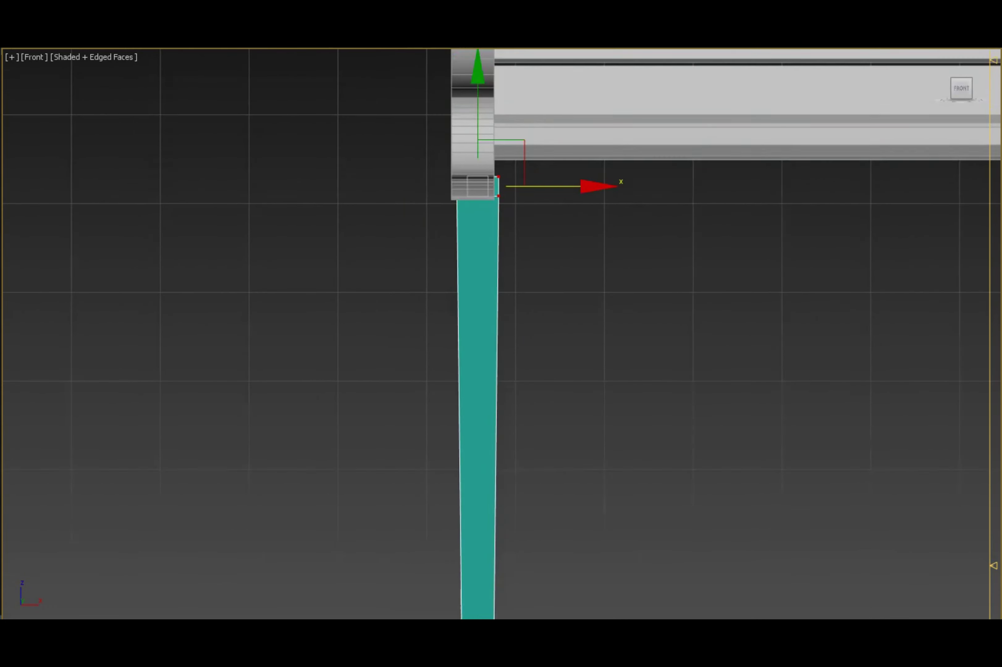
key(l)
alt+middle_drag(501, 334, 431, 388)
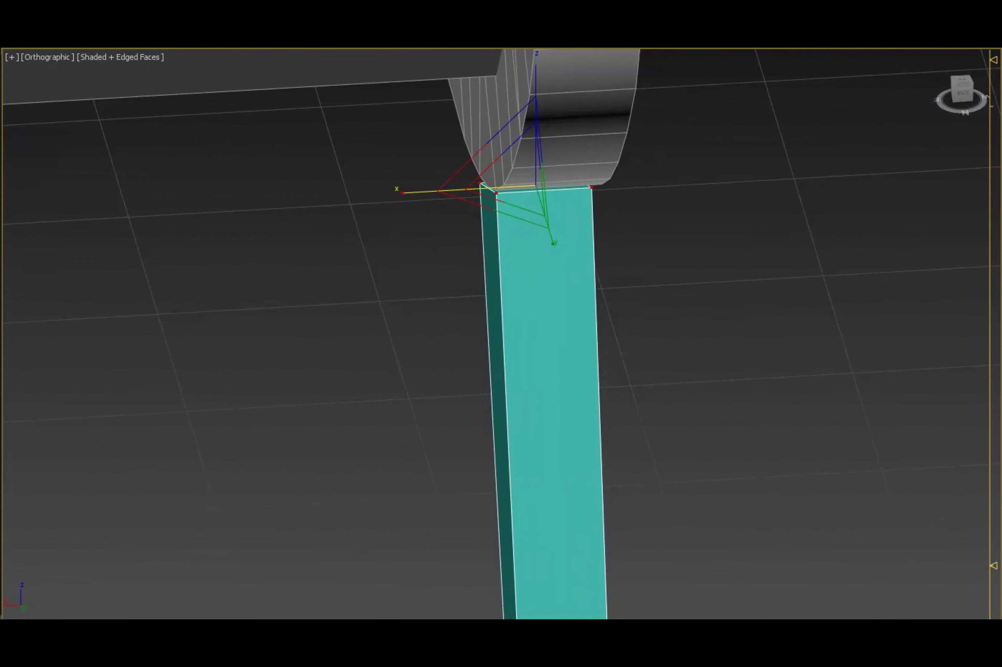
Step: Lower the seat and back onto the leg, then select the leg instead
scroll(503, 302, down, 5)
key(l)
scroll(500, 302, down, 3)
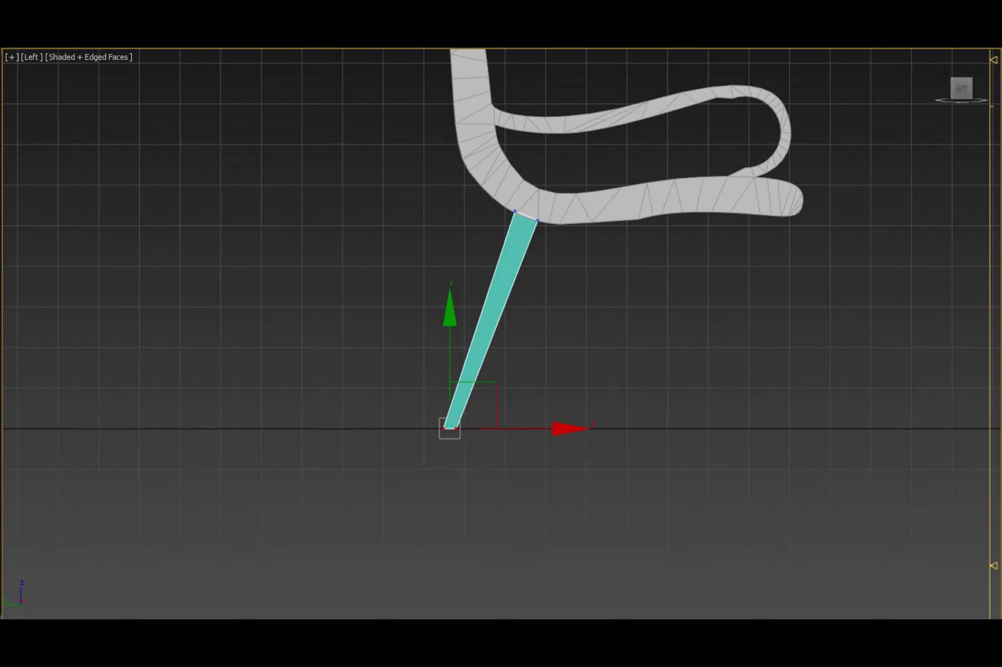
scroll(663, 395, up, 2)
scroll(583, 271, down, 5)
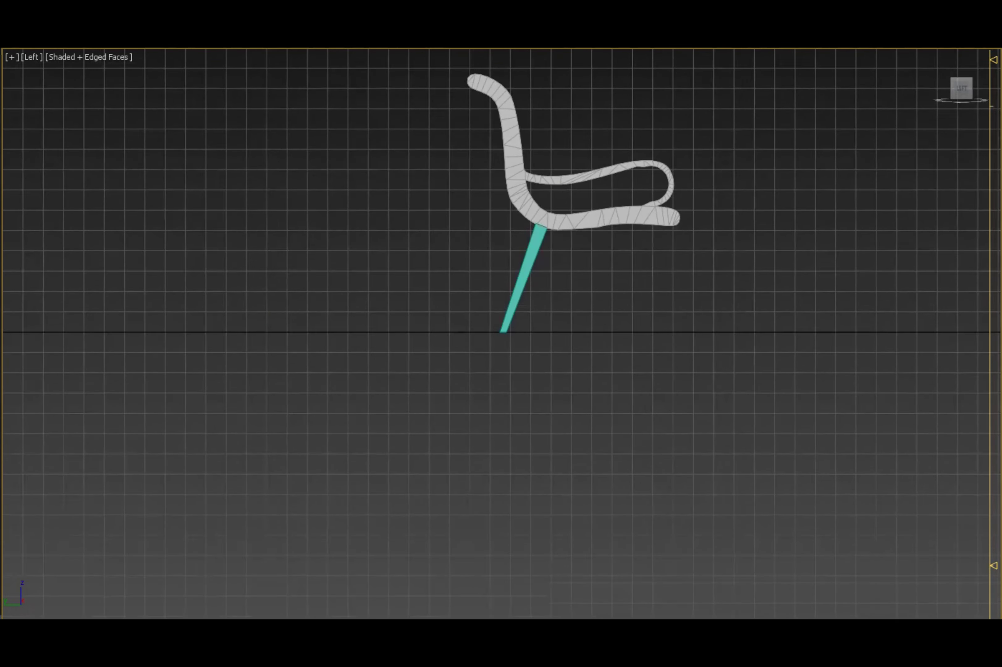
middle_drag(527, 185, 539, 281)
scroll(601, 325, down, 3)
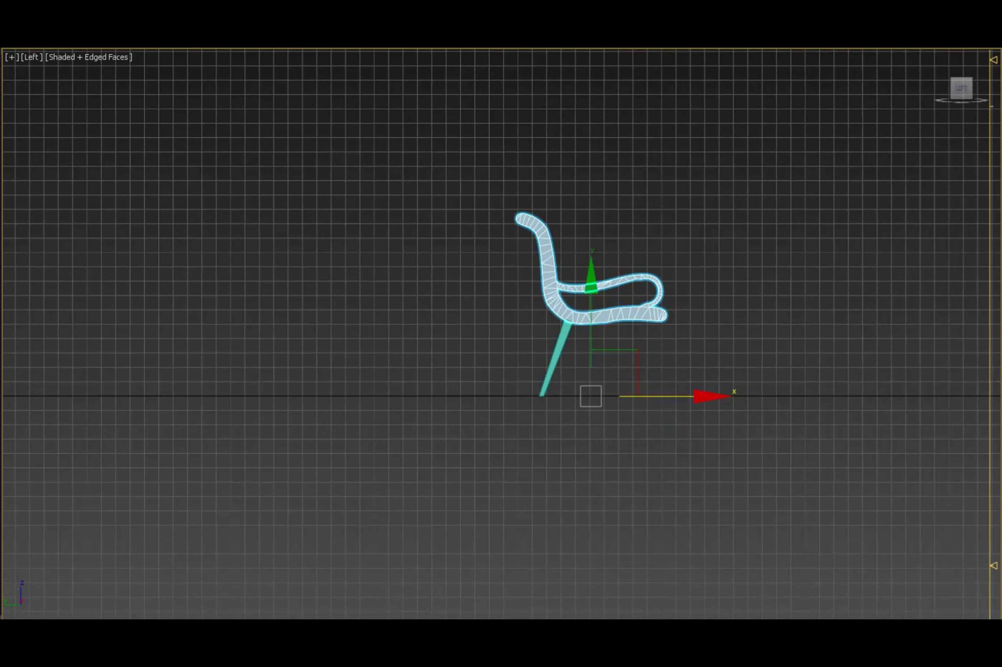
scroll(601, 324, down, 2)
scroll(640, 309, up, 4)
scroll(425, 202, up, 3)
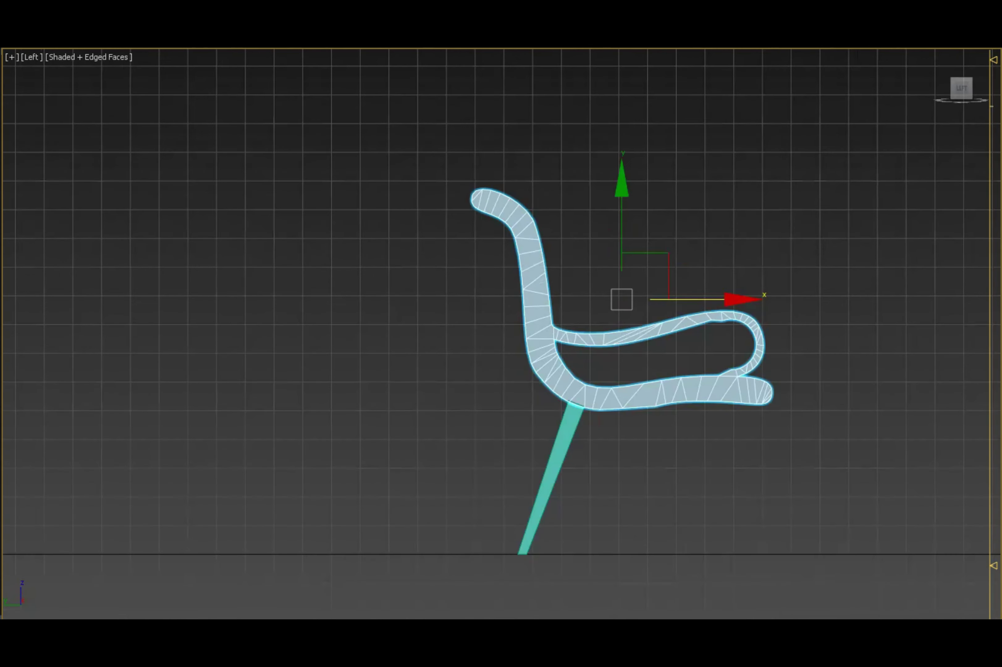
drag(622, 189, 622, 224)
scroll(582, 388, up, 6)
key(ctrl+i)
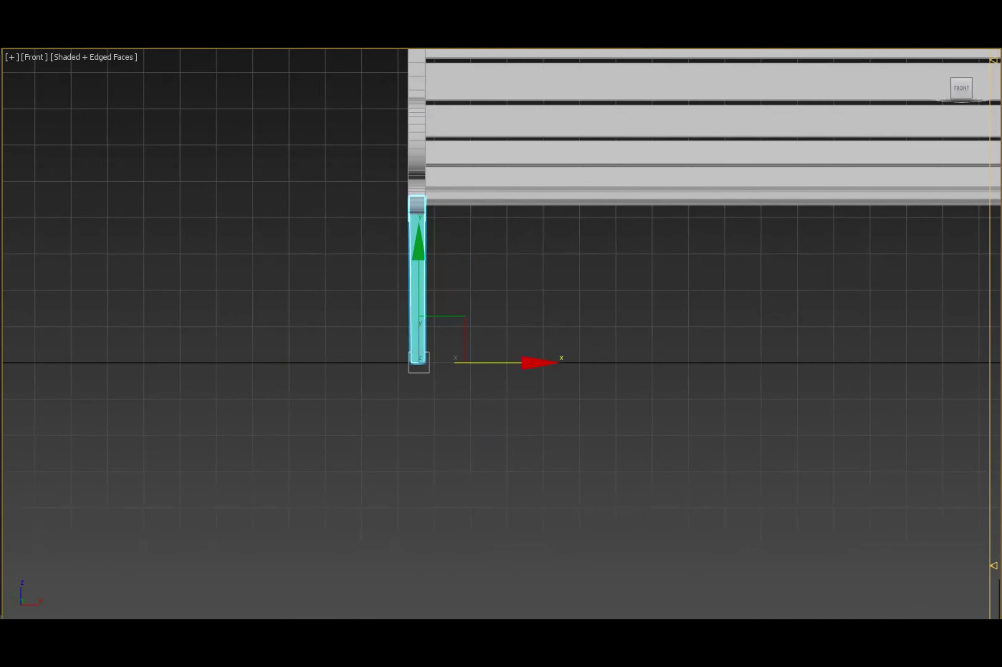
scroll(547, 261, up, 5)
scroll(547, 261, up, 2)
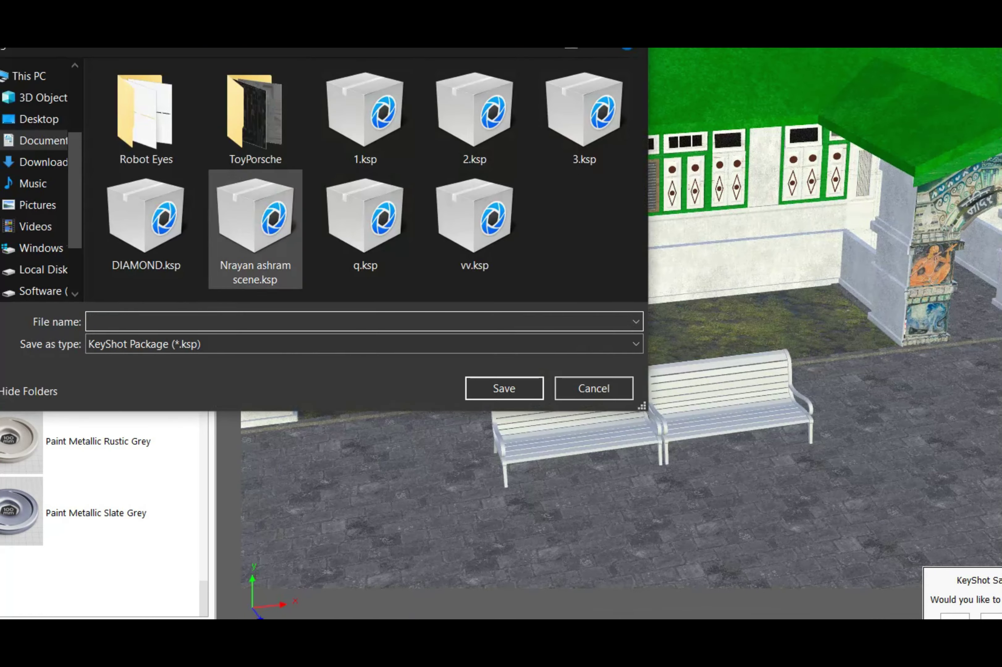
Step: Save over the Nrayan ashram scene package and search the library for 'orange'
double_click(255, 228)
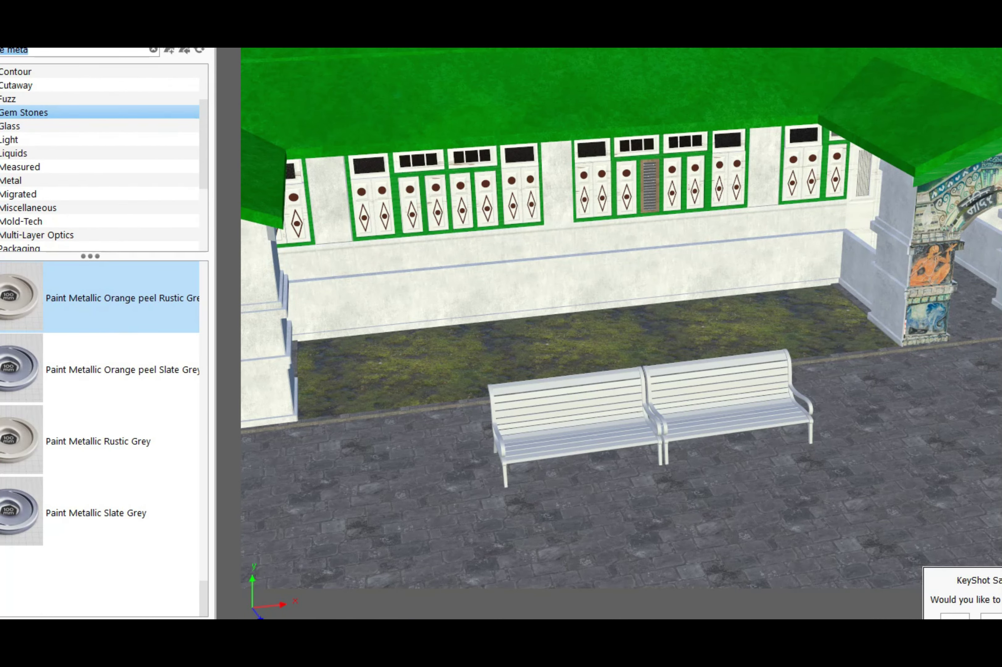
text(orange)
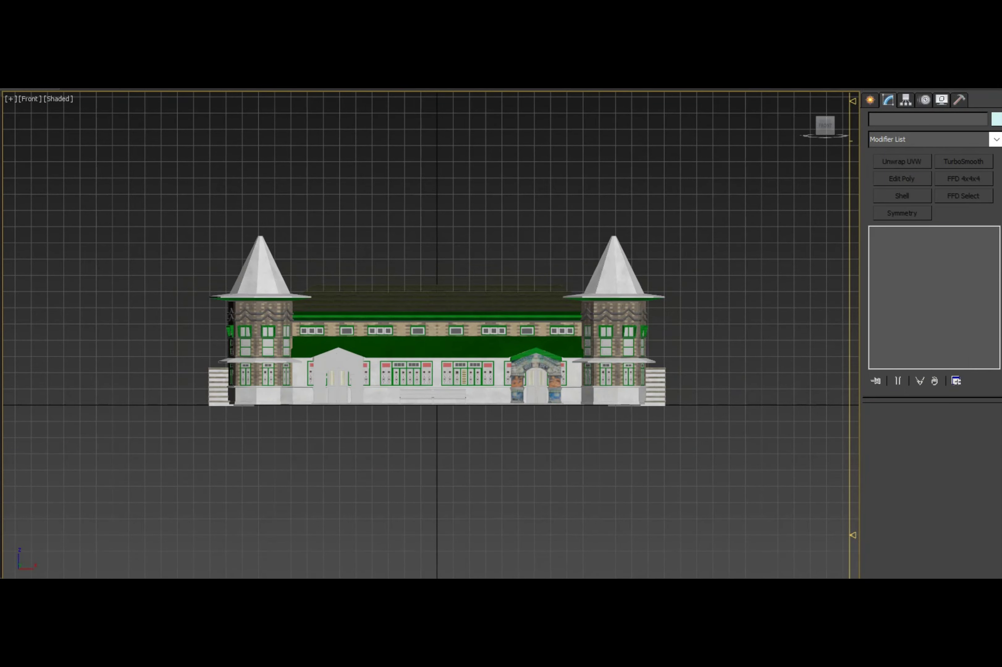
Step: Frame the whole selected green object with Zoom Extents Selected
key(z)
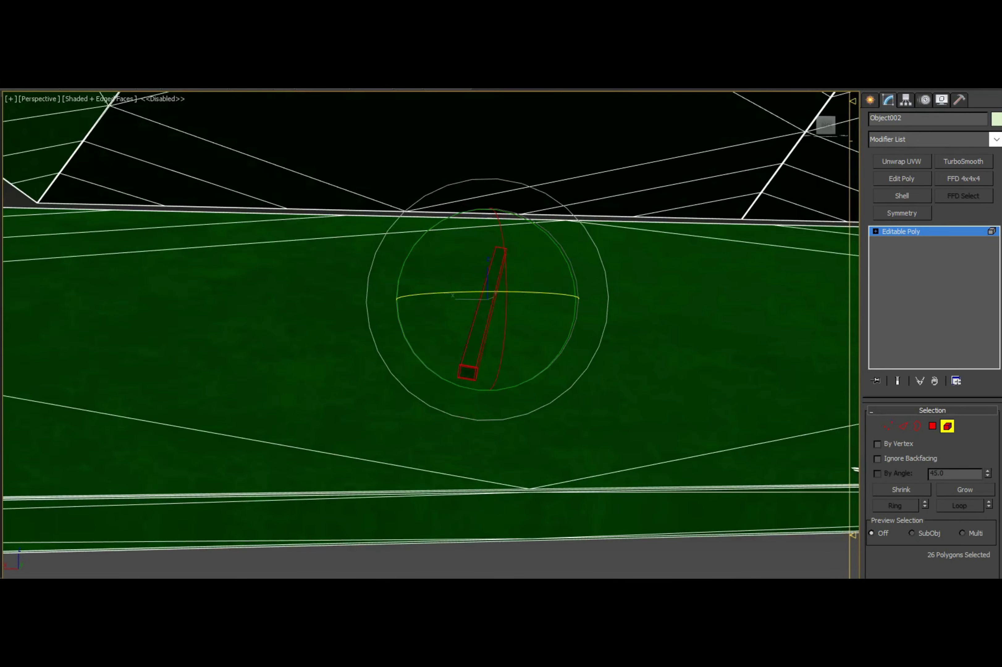
Step: Orbit around the roof piece and switch to scaling it
alt+middle_drag(432, 298, 474, 302)
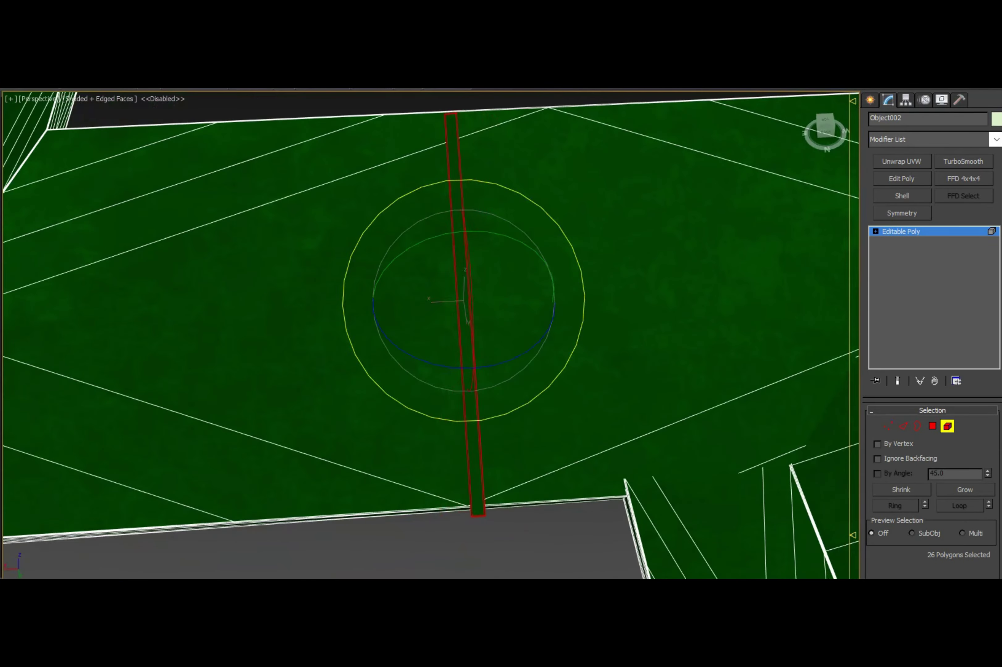
key(r)
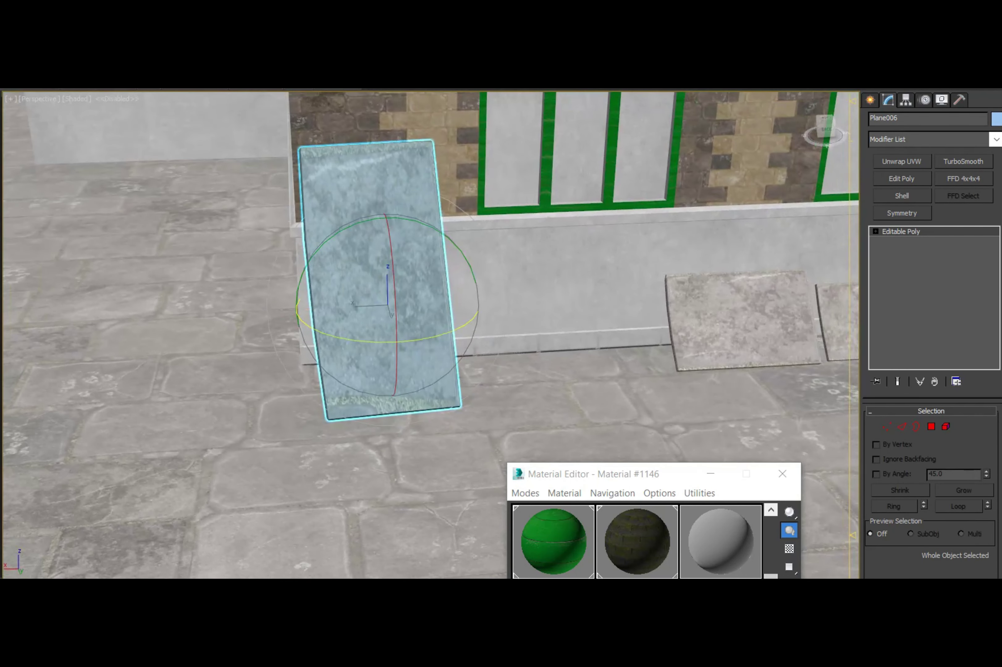
Step: Rotate the new slab, then move it and frame it in view
key(1)
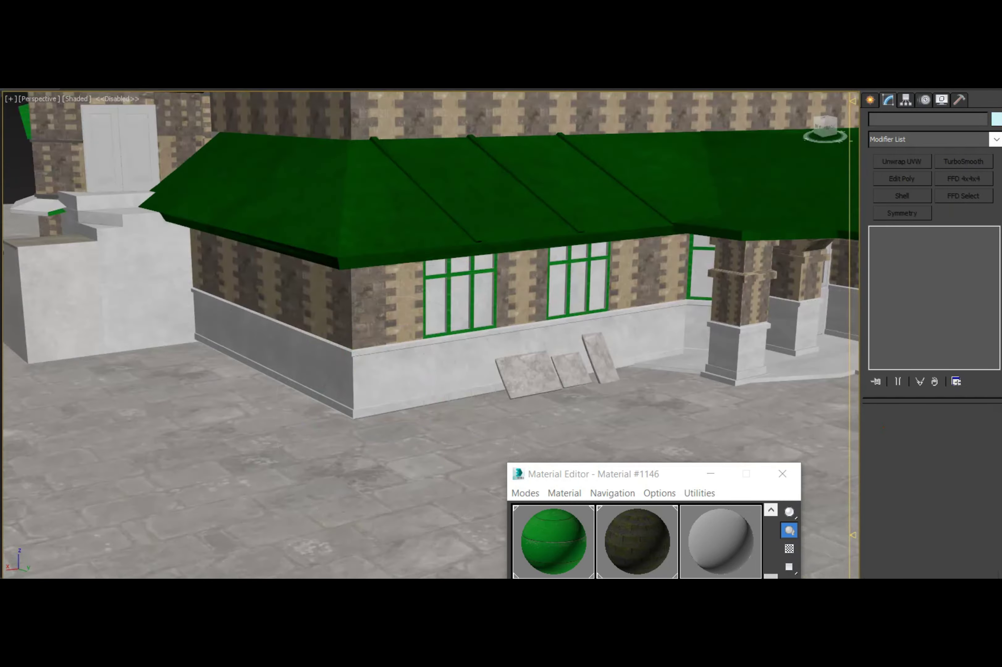
key(w)
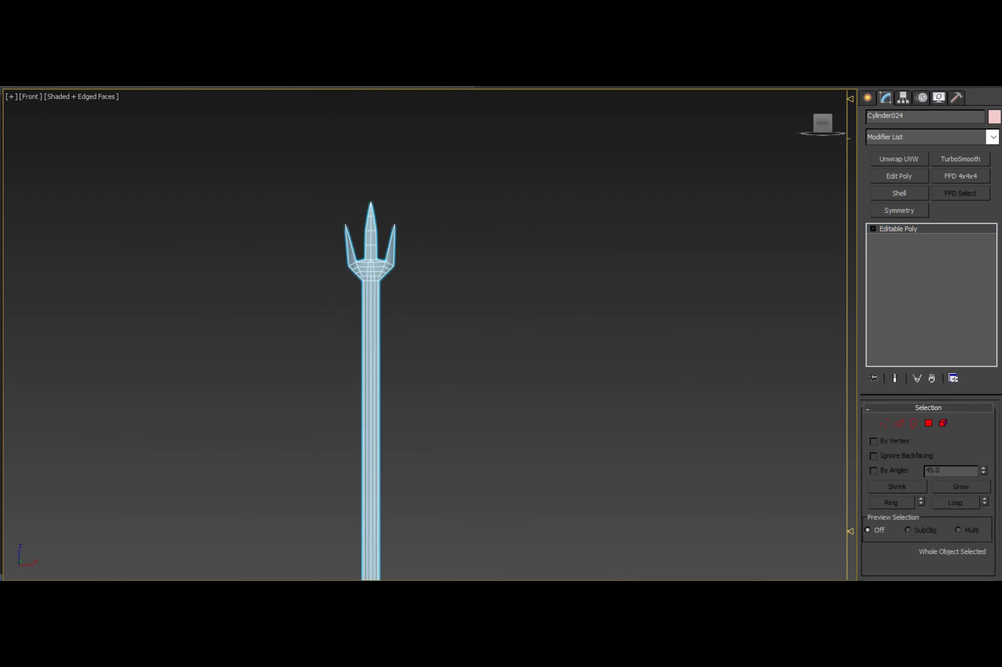
Step: Enter Vertex mode on the finial and zoom in on its head
key(1)
scroll(377, 252, up, 10)
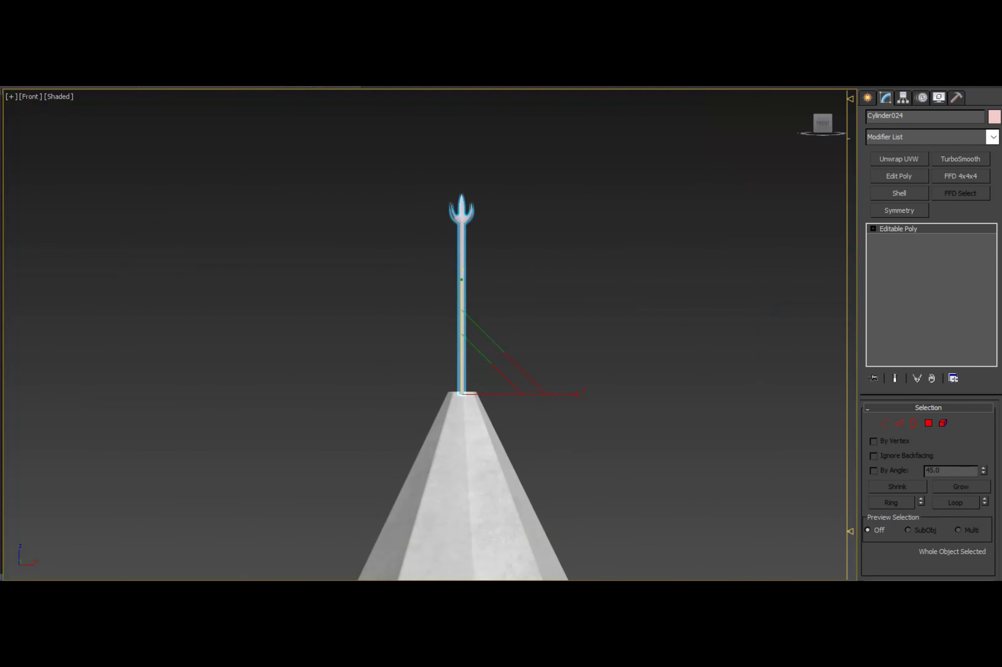
Step: Shift-drag a copy of the spire finial onto the left tower as Cylinder025
shift+drag(671, 239, 189, 243)
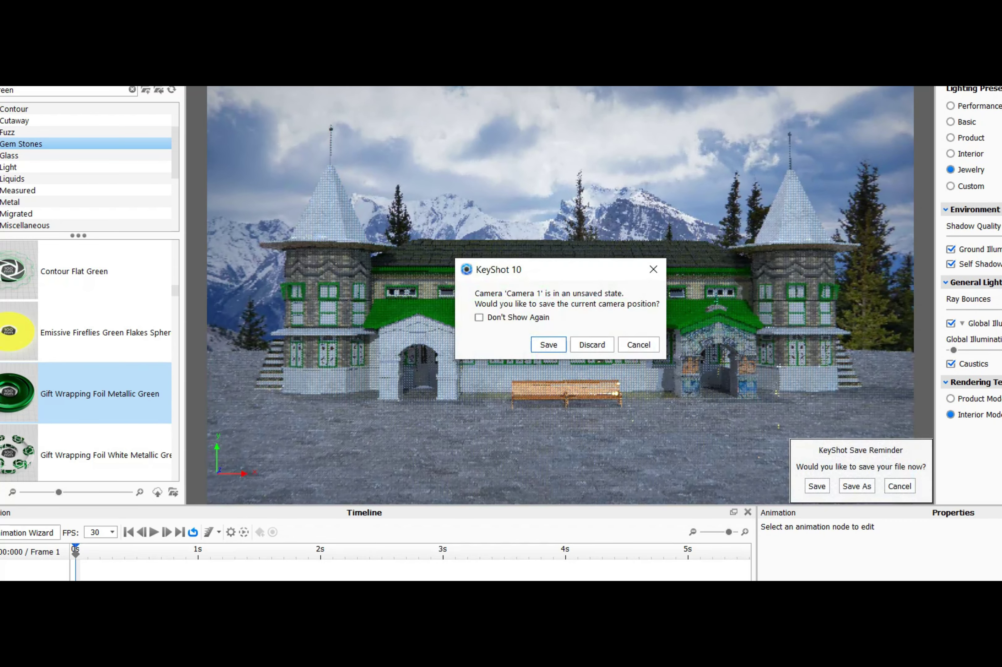
Step: Dismiss the camera prompt and save the package over Nrayan ashram scene.ksp
key(Return)
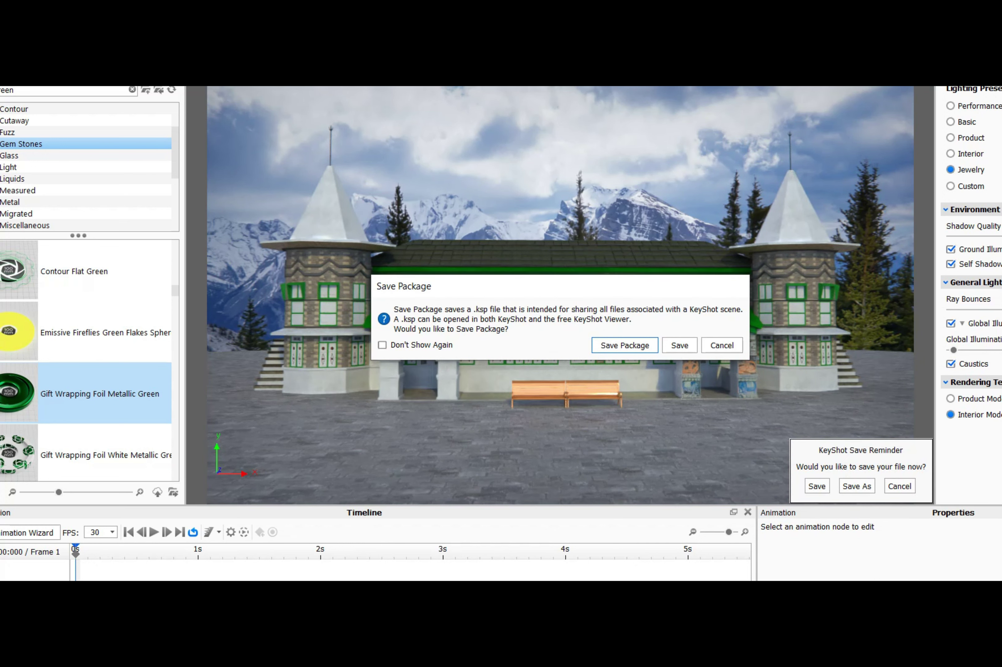
key(Return)
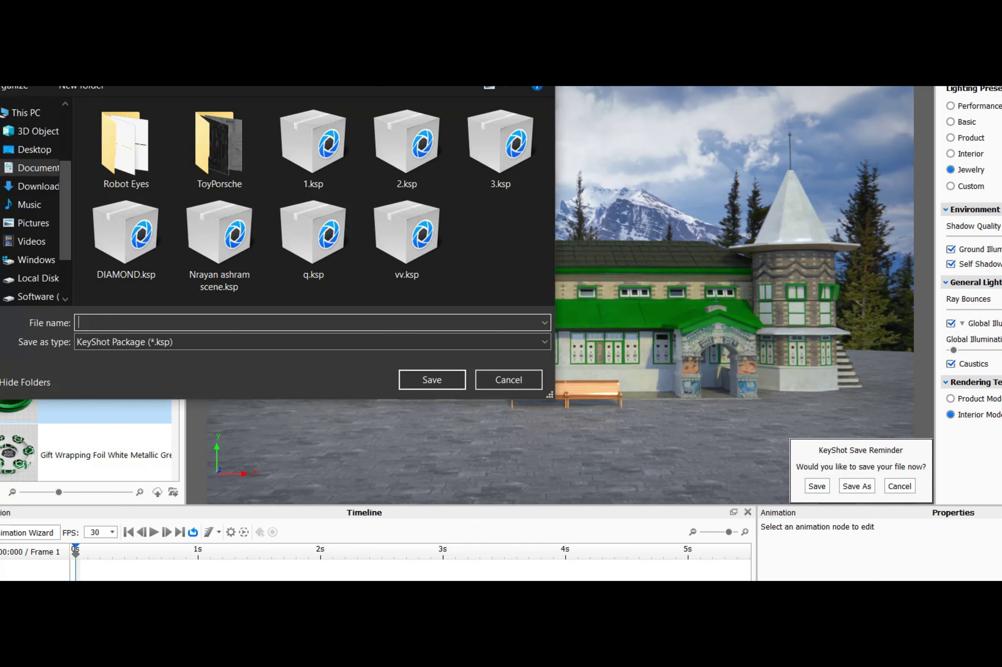
double_click(219, 242)
key(Return)
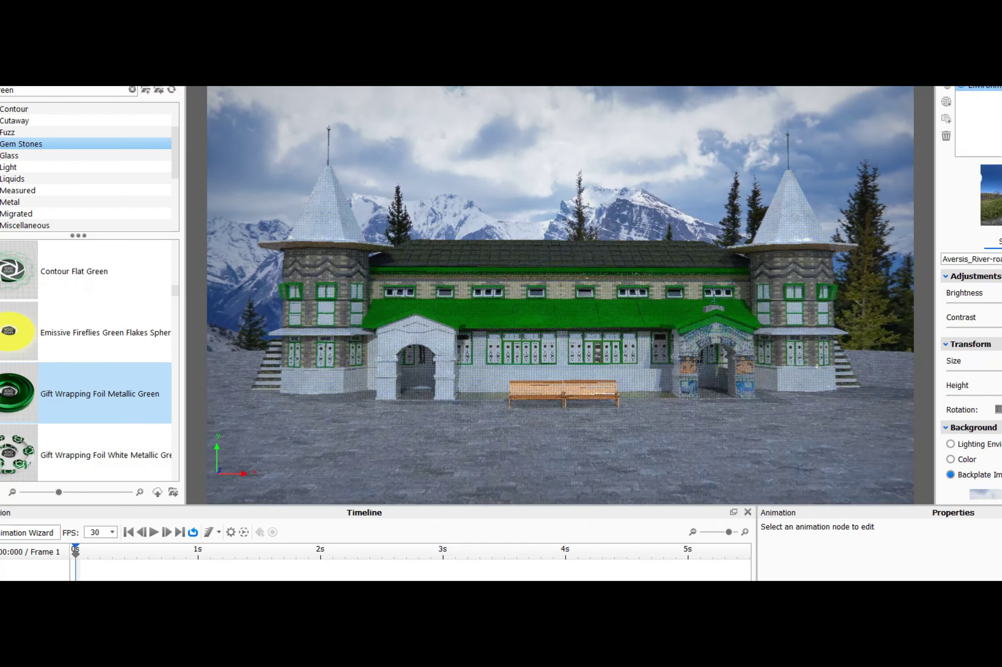
Step: Add a Camera 1 zoom animation with end focal length 51.02
key(Return)
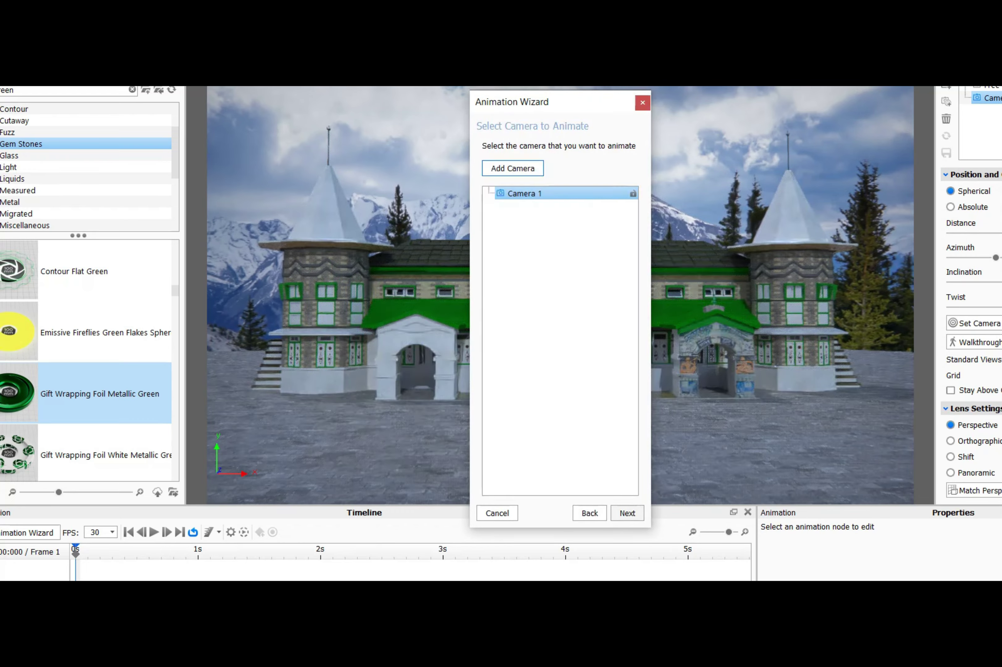
key(Return)
drag(543, 215, 526, 215)
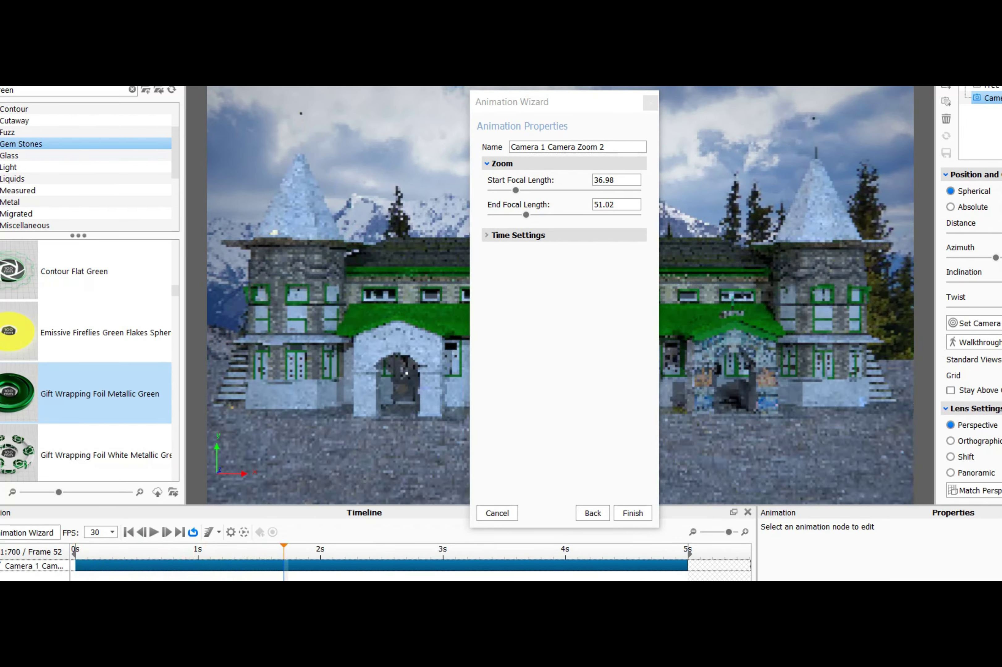
key(Return)
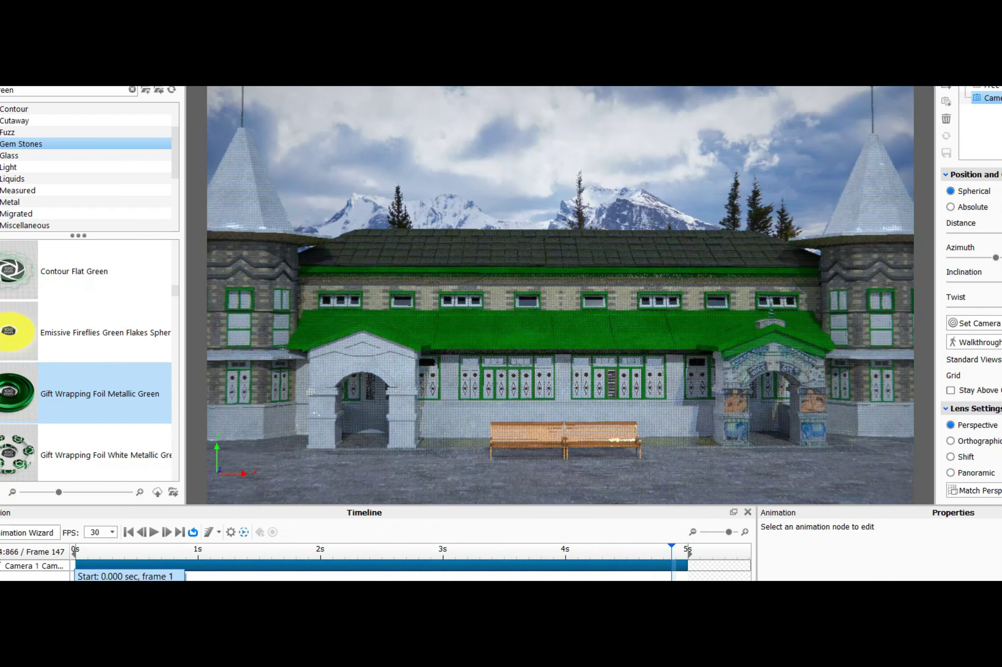
Step: Select the Camera 1 Camera Zoom 2 animation bar in the Timeline to show its properties
click(76, 565)
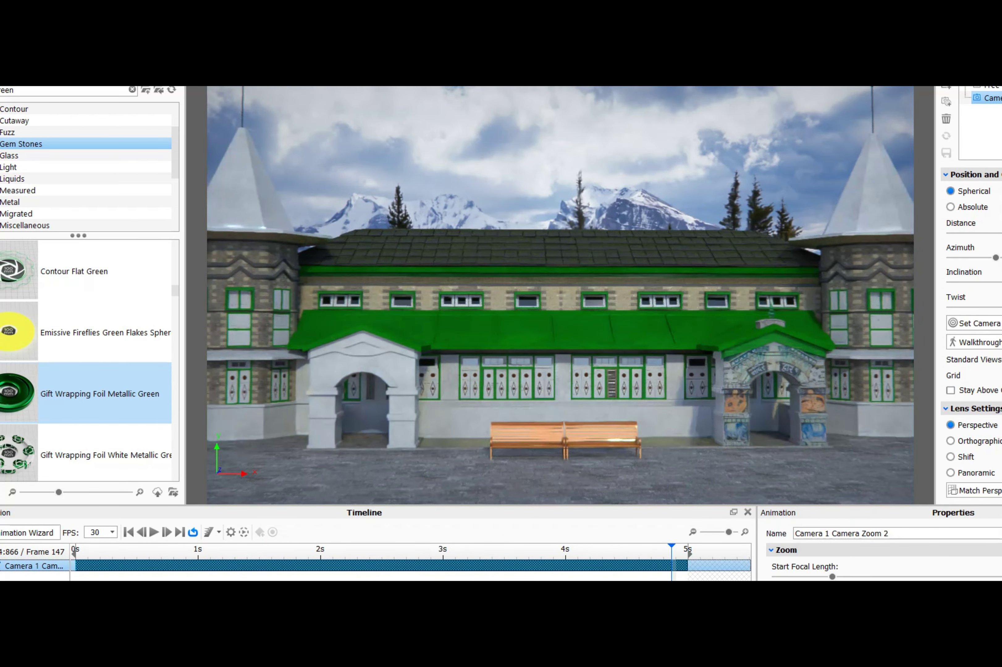